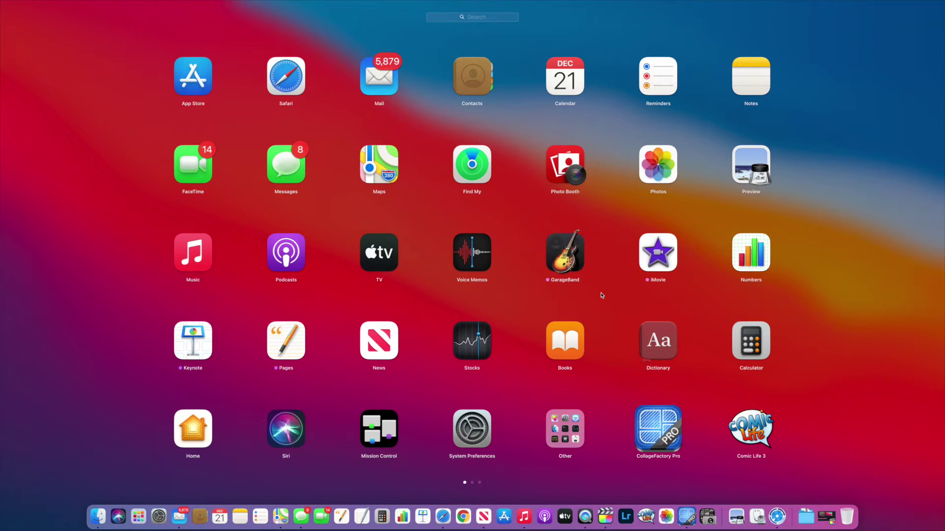
Swipe to Launchpad page 3, which holds Adobe Lightroom, Google Chrome, zoom.us and WeTransfer
{"action": "scroll", "coordinate": [601, 295], "scroll_direction": "right", "scroll_amount": 5}
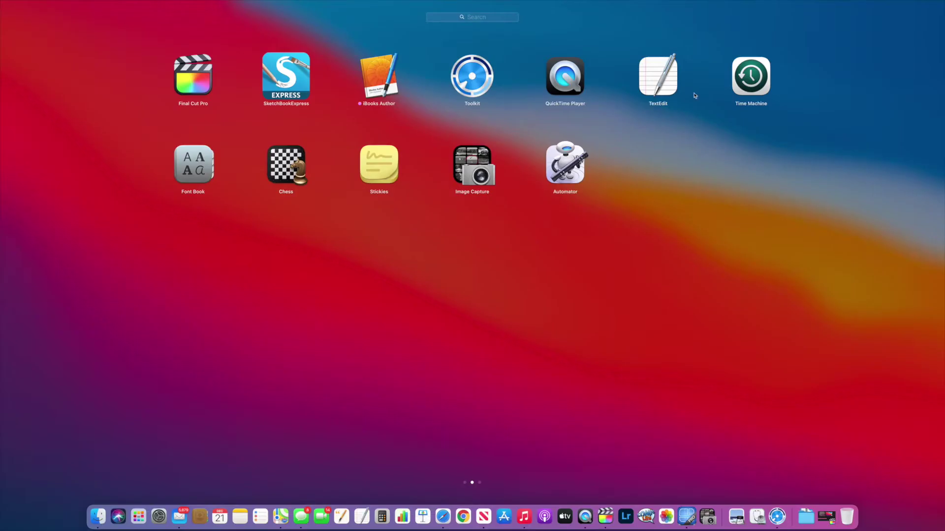
{"action": "scroll", "coordinate": [585, 244], "scroll_direction": "right", "scroll_amount": 1}
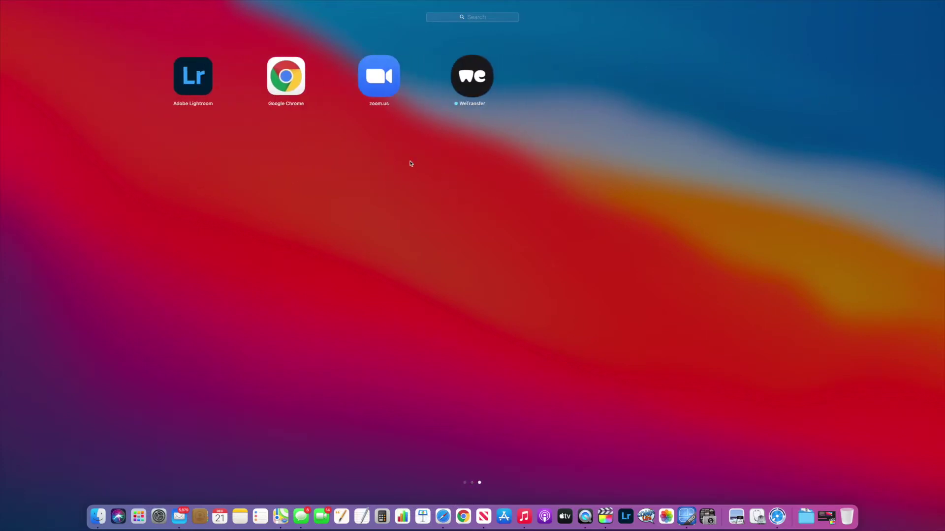
Drag Adobe Lightroom, Google Chrome, zoom.us and WeTransfer from page 3 into page 2's grid
{"action": "left_click_drag", "start_coordinate": [199, 78], "coordinate": [221, 228]}
{"action": "scroll", "coordinate": [629, 108], "scroll_direction": "right", "scroll_amount": 3}
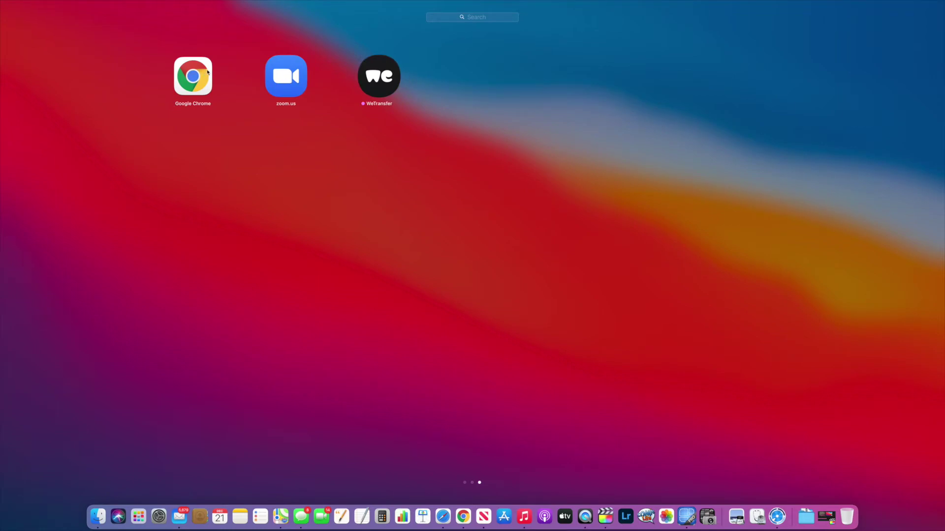
{"action": "left_click_drag", "start_coordinate": [206, 72], "coordinate": [40, 216]}
{"action": "scroll", "coordinate": [344, 101], "scroll_direction": "right", "scroll_amount": 5}
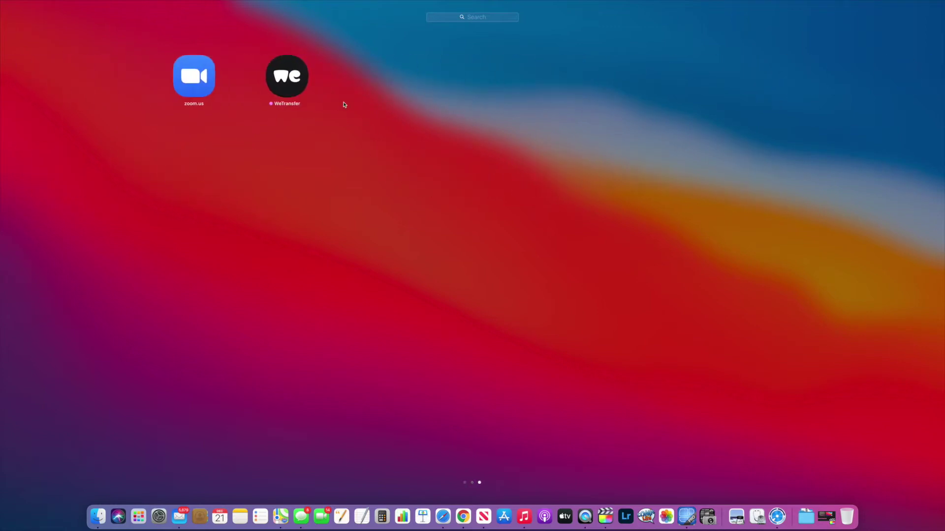
{"action": "left_click_drag", "start_coordinate": [198, 77], "coordinate": [195, 223]}
{"action": "scroll", "coordinate": [308, 52], "scroll_direction": "right", "scroll_amount": 3}
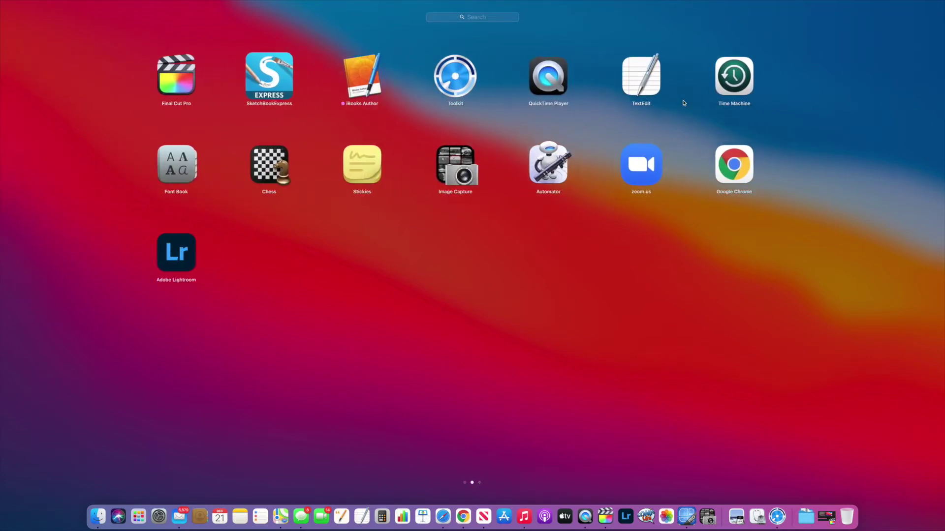
{"action": "left_click_drag", "start_coordinate": [185, 82], "coordinate": [193, 249]}
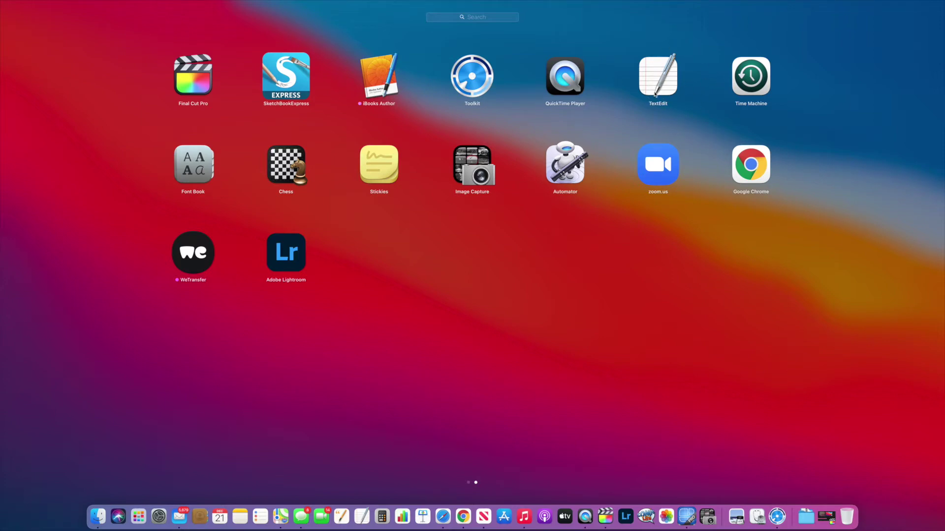
Combine CollageFactory Pro with Comic Life 3 into a new Graphics & Design folder
{"action": "scroll", "coordinate": [433, 191], "scroll_direction": "right", "scroll_amount": 1}
{"action": "scroll", "coordinate": [433, 190], "scroll_direction": "left", "scroll_amount": 2}
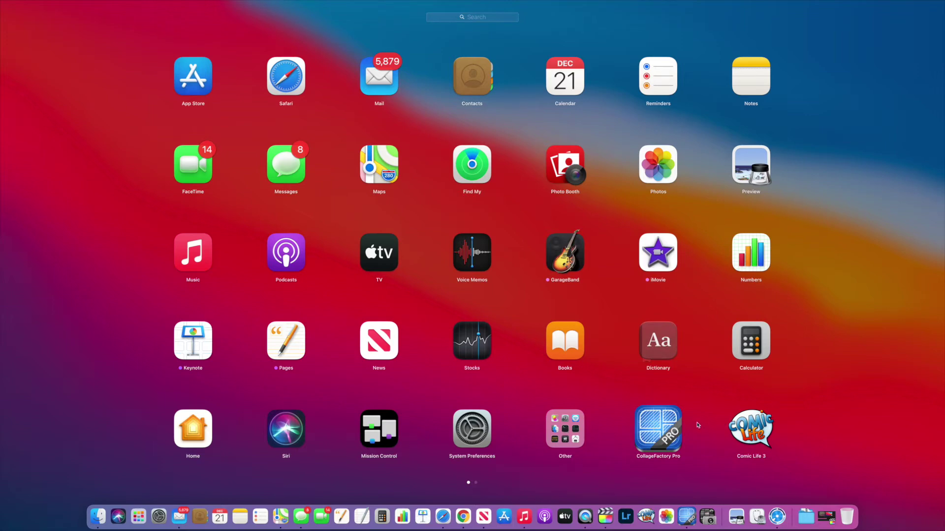
{"action": "left_click_drag", "start_coordinate": [656, 430], "coordinate": [760, 419]}
{"action": "left_click", "coordinate": [760, 419]}
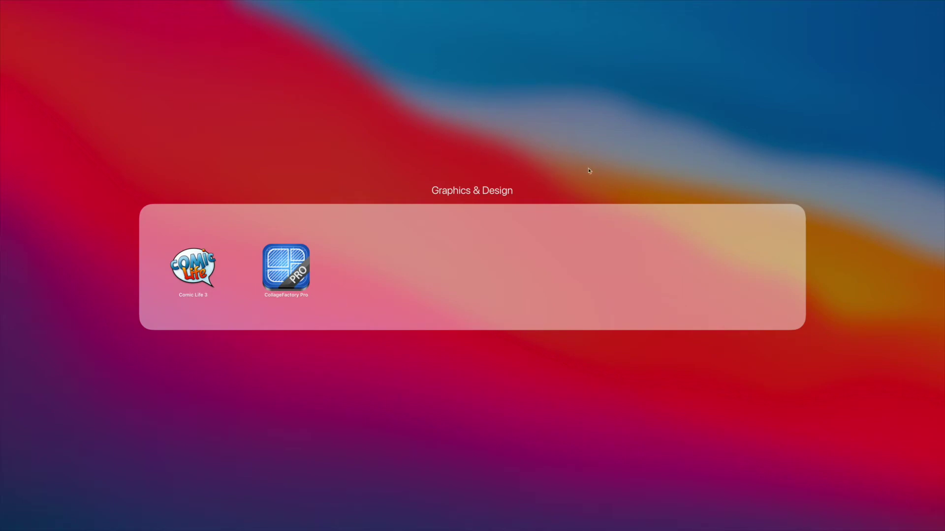
{"action": "left_click", "coordinate": [326, 397]}
Bring SketchBookExpress from page 2 into the Graphics & Design folder on page one
{"action": "scroll", "coordinate": [573, 359], "scroll_direction": "right", "scroll_amount": 5}
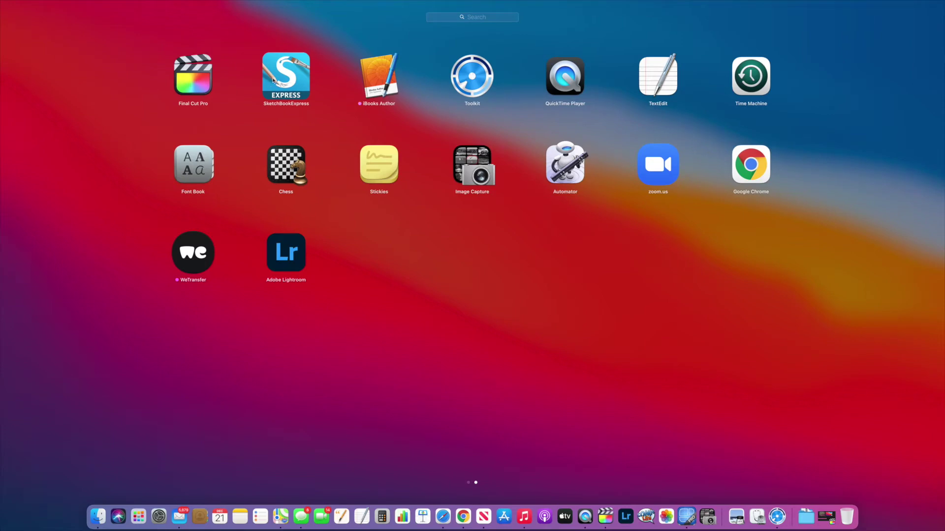
{"action": "mouse_move", "coordinate": [291, 79]}
{"action": "left_mouse_down"}
{"action": "mouse_move", "coordinate": [9, 96]}
{"action": "mouse_move", "coordinate": [12, 119]}
{"action": "mouse_move", "coordinate": [105, 129]}
{"action": "left_mouse_up"}
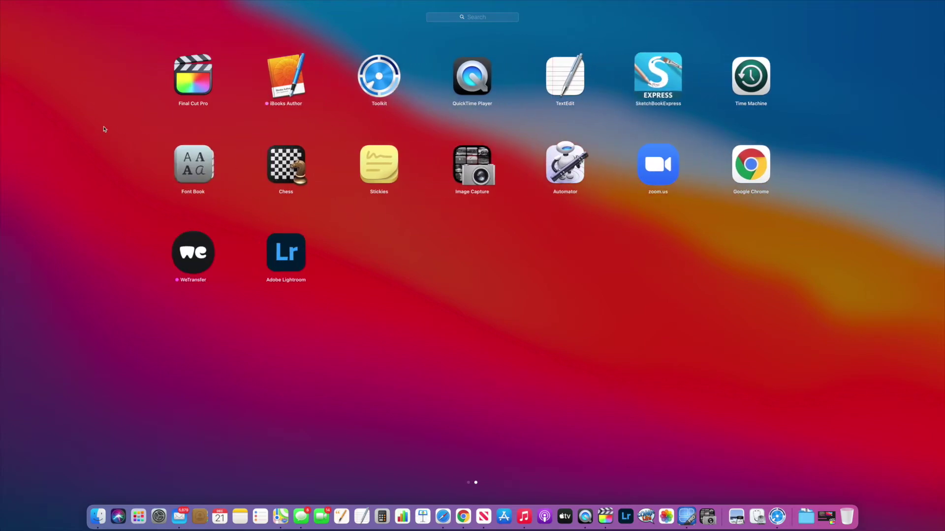
{"action": "mouse_move", "coordinate": [640, 74]}
{"action": "left_mouse_down"}
{"action": "mouse_move", "coordinate": [2, 129]}
{"action": "mouse_move", "coordinate": [1, 173]}
{"action": "mouse_move", "coordinate": [66, 190]}
{"action": "mouse_move", "coordinate": [182, 190]}
{"action": "mouse_move", "coordinate": [480, 291]}
{"action": "mouse_move", "coordinate": [743, 437]}
{"action": "mouse_move", "coordinate": [659, 431]}
{"action": "left_mouse_up"}
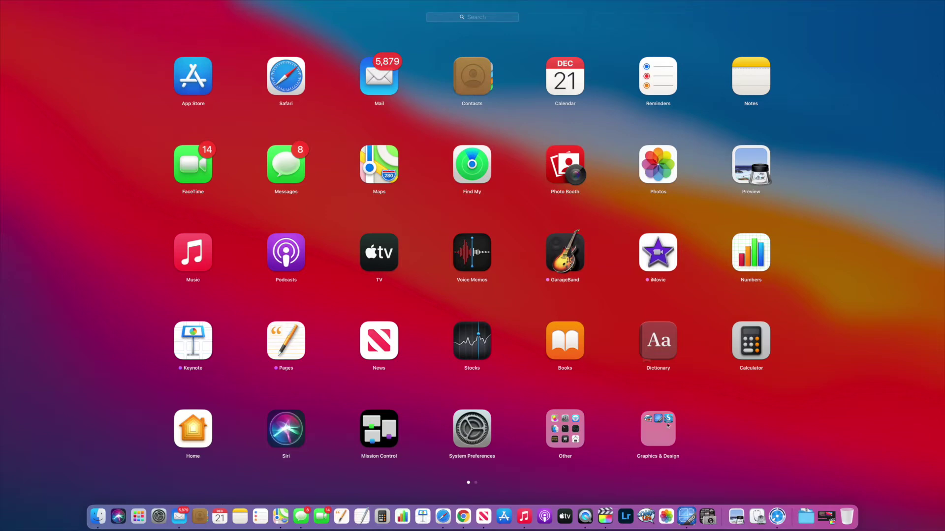
Take SketchBookExpress out of the Graphics & Design folder, return it, then go to page 2
{"action": "left_click", "coordinate": [656, 433]}
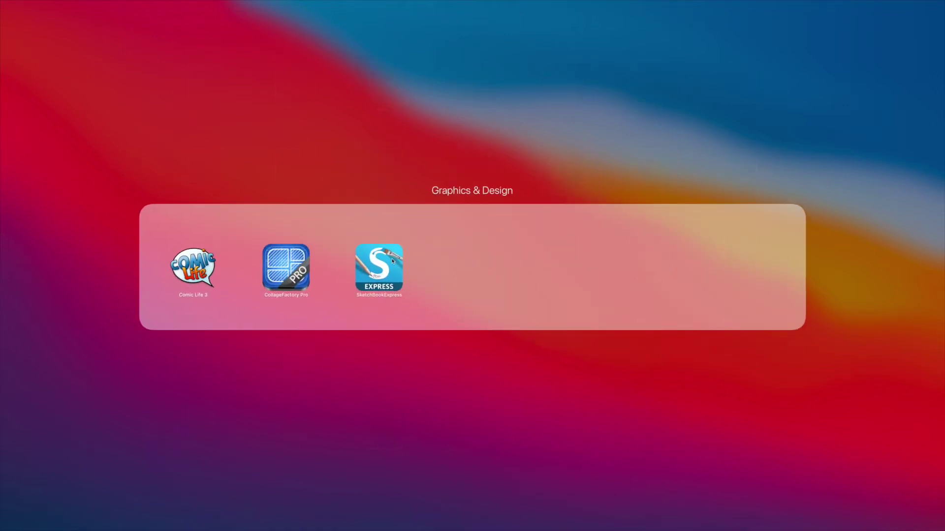
{"action": "left_click_drag", "start_coordinate": [393, 261], "coordinate": [413, 386]}
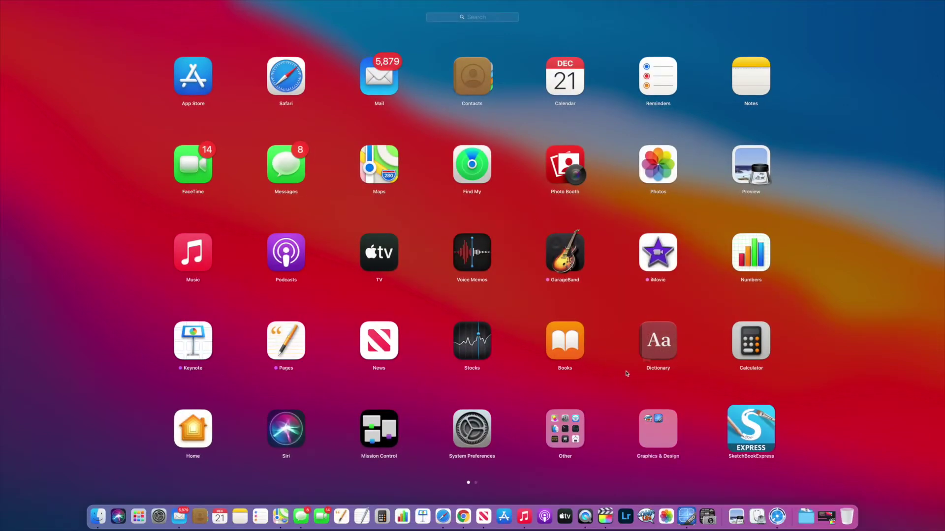
{"action": "left_click_drag", "start_coordinate": [773, 433], "coordinate": [669, 430]}
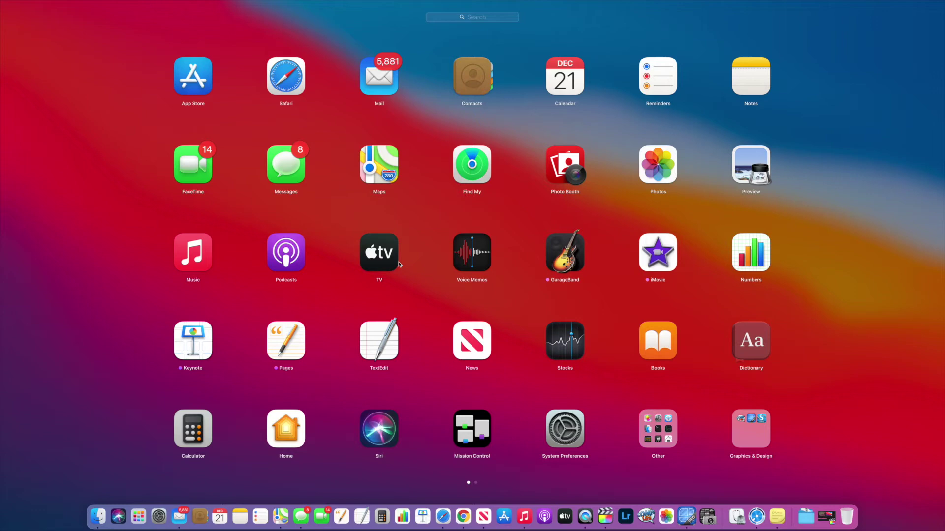
{"action": "scroll", "coordinate": [399, 265], "scroll_direction": "right", "scroll_amount": 3}
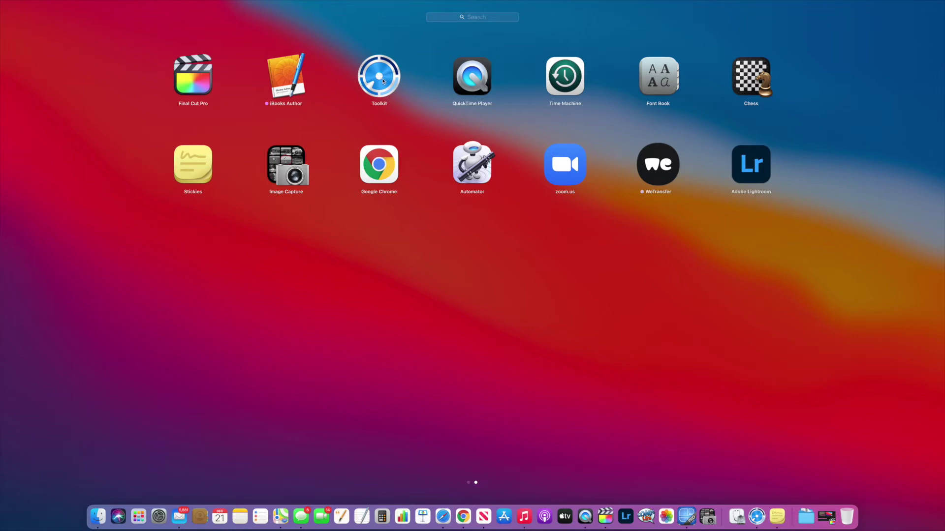
{"action": "left_click", "coordinate": [383, 80]}
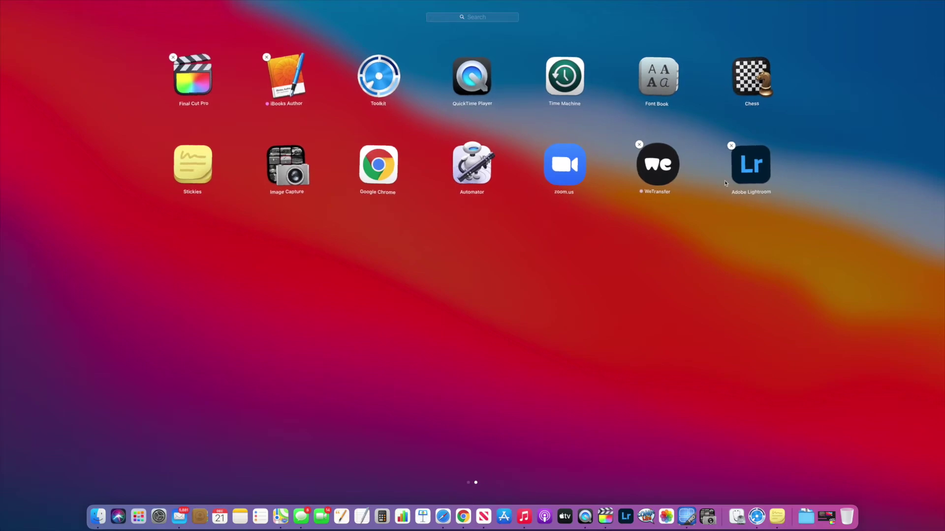
{"action": "left_click", "coordinate": [638, 145]}
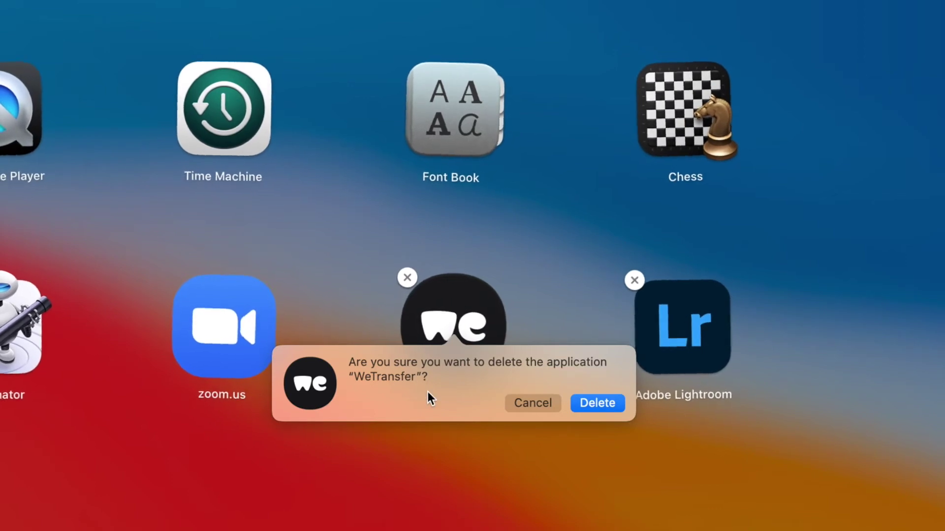
{"action": "left_click", "coordinate": [536, 401]}
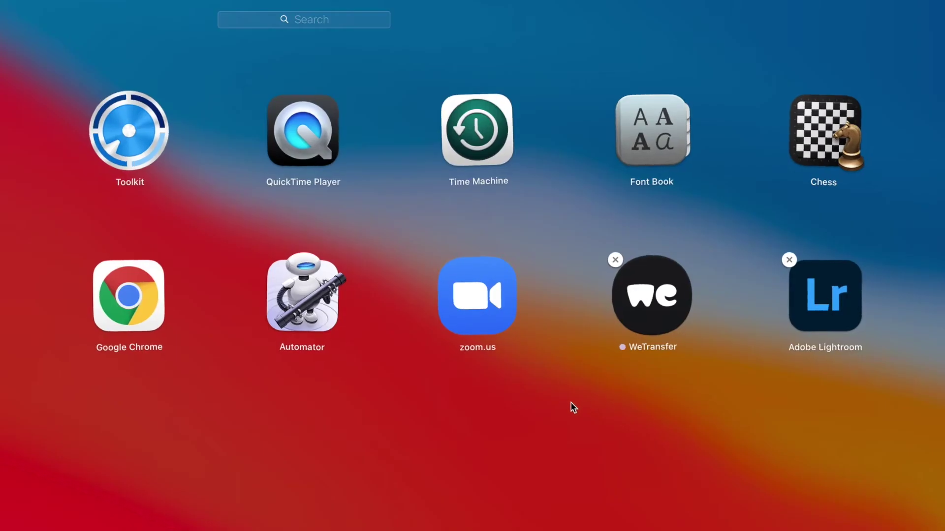
{"action": "left_click", "coordinate": [563, 451]}
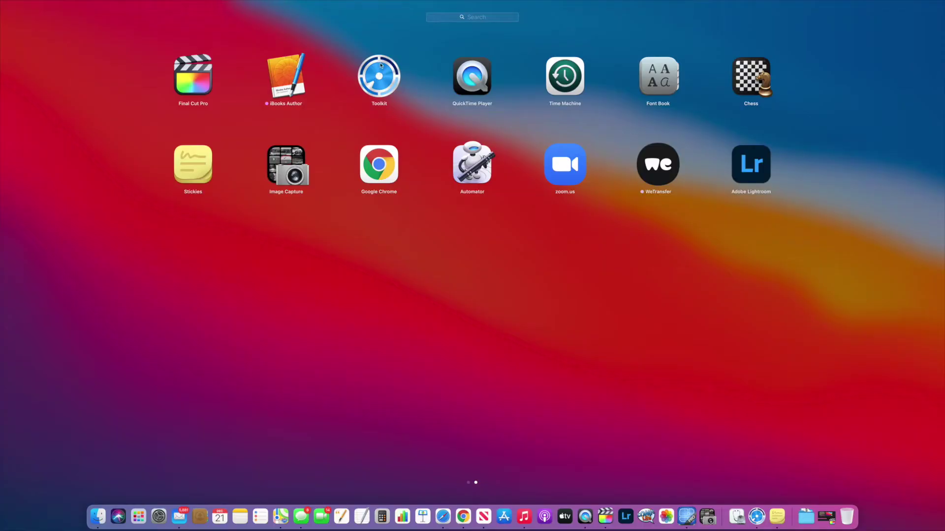
Make the icons editable, go back to page one, and finish editing there
{"action": "left_click", "coordinate": [388, 72]}
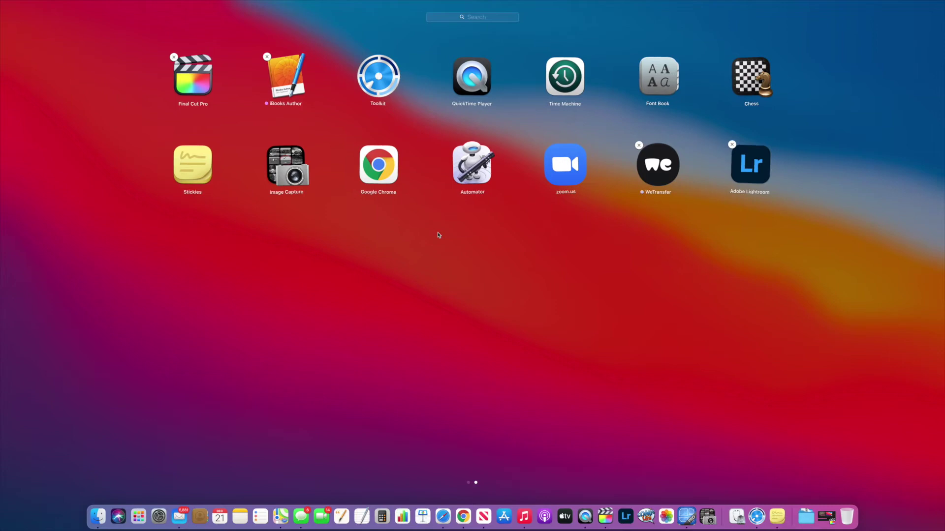
{"action": "scroll", "coordinate": [447, 239], "scroll_direction": "left", "scroll_amount": 3}
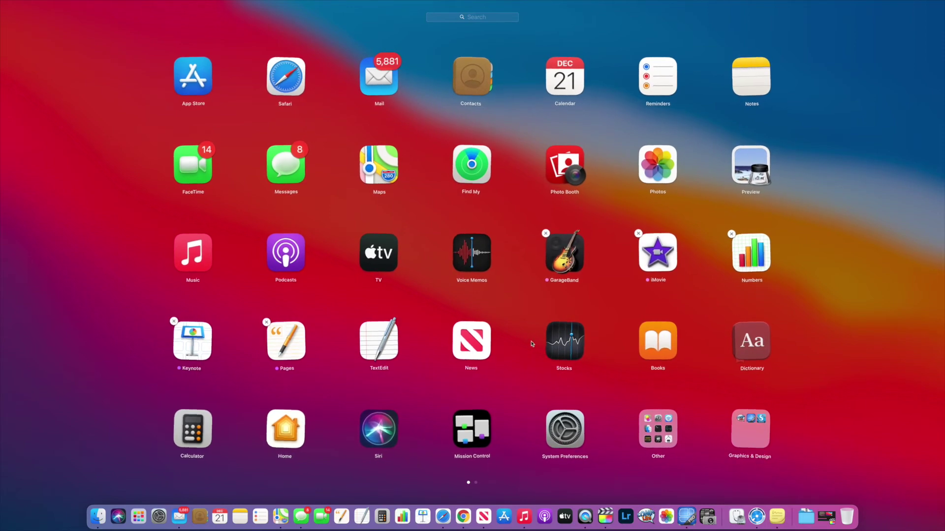
{"action": "left_click", "coordinate": [844, 305]}
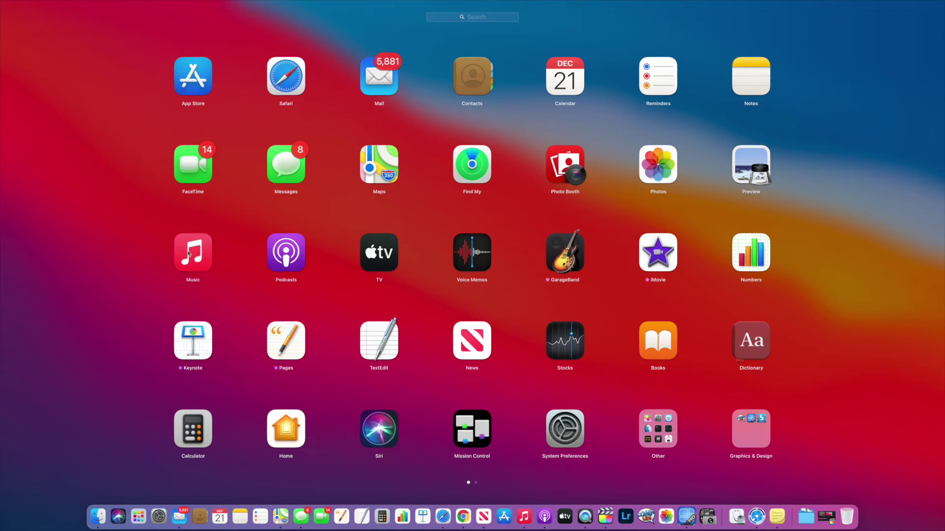
Make a folder from Music and Podcasts, then add TV, GarageBand, iMovie and Mission Control
{"action": "left_click_drag", "start_coordinate": [189, 253], "coordinate": [290, 256]}
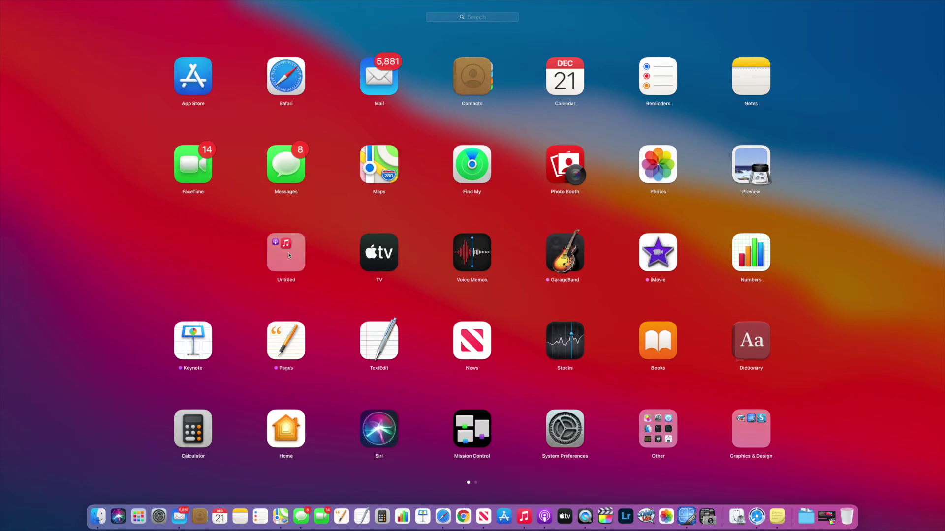
{"action": "left_click", "coordinate": [425, 362]}
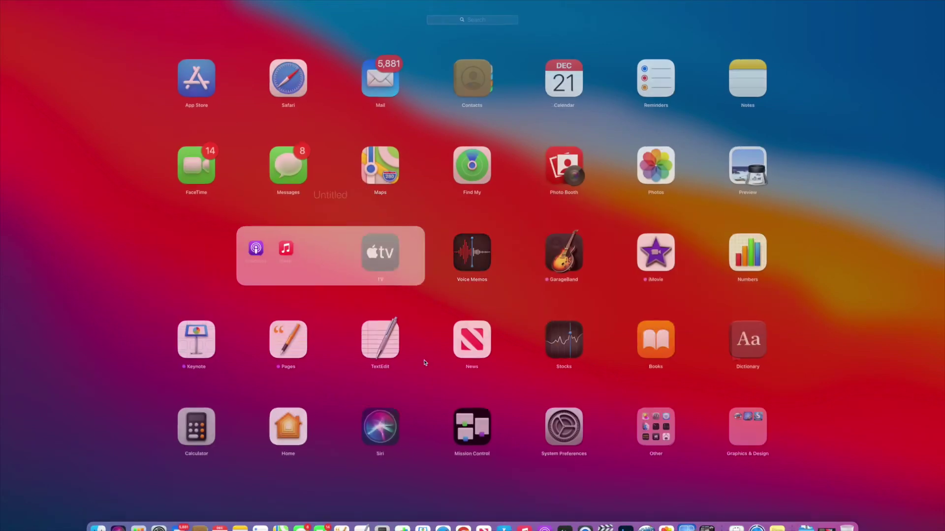
{"action": "mouse_move", "coordinate": [286, 253]}
{"action": "left_mouse_down"}
{"action": "mouse_move", "coordinate": [193, 255]}
{"action": "mouse_move", "coordinate": [279, 255]}
{"action": "left_mouse_up"}
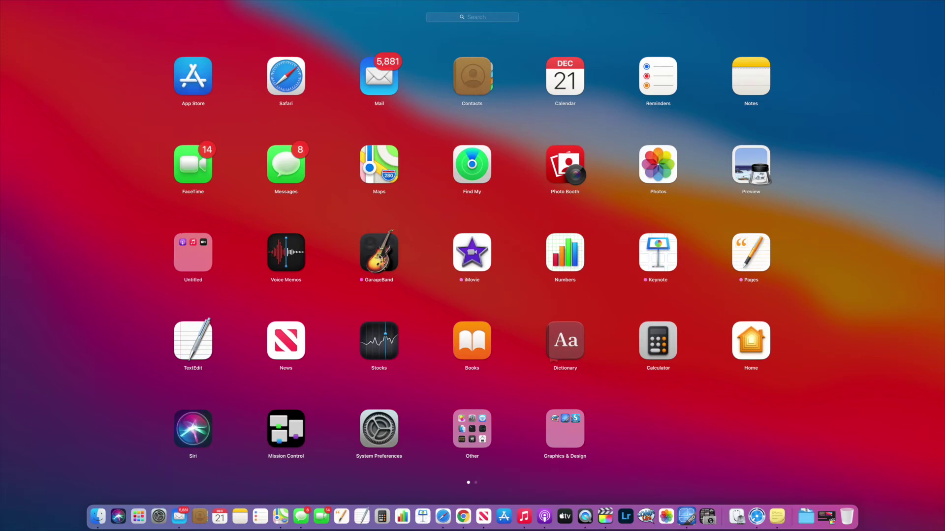
{"action": "left_click_drag", "start_coordinate": [379, 252], "coordinate": [280, 255]}
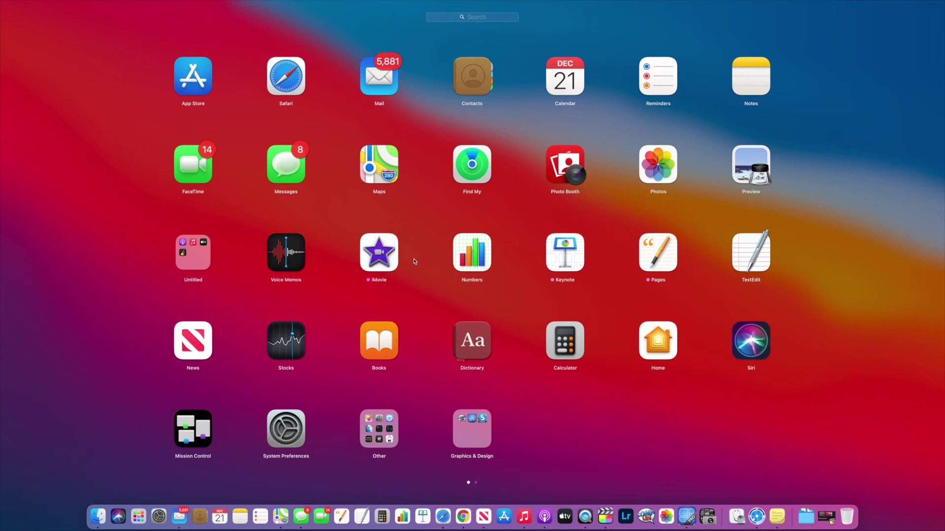
{"action": "left_click_drag", "start_coordinate": [388, 258], "coordinate": [282, 258]}
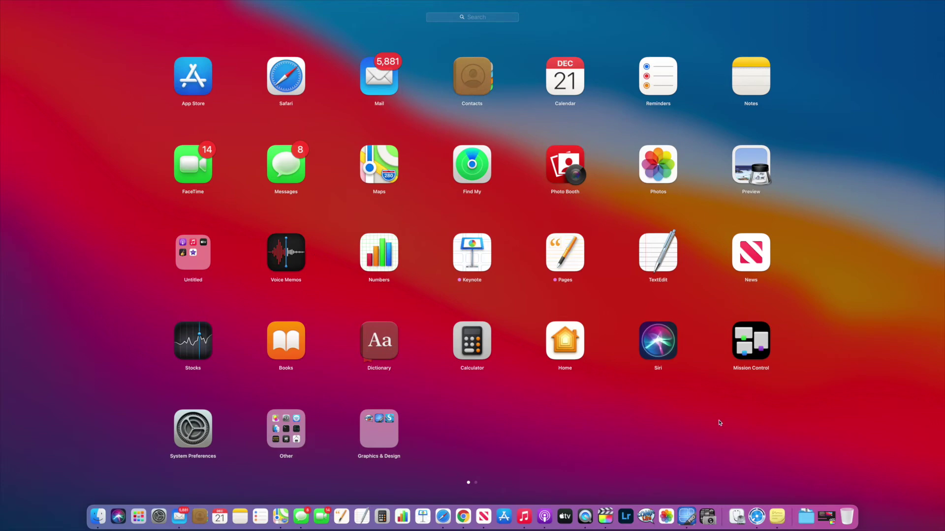
{"action": "left_click_drag", "start_coordinate": [756, 345], "coordinate": [196, 266]}
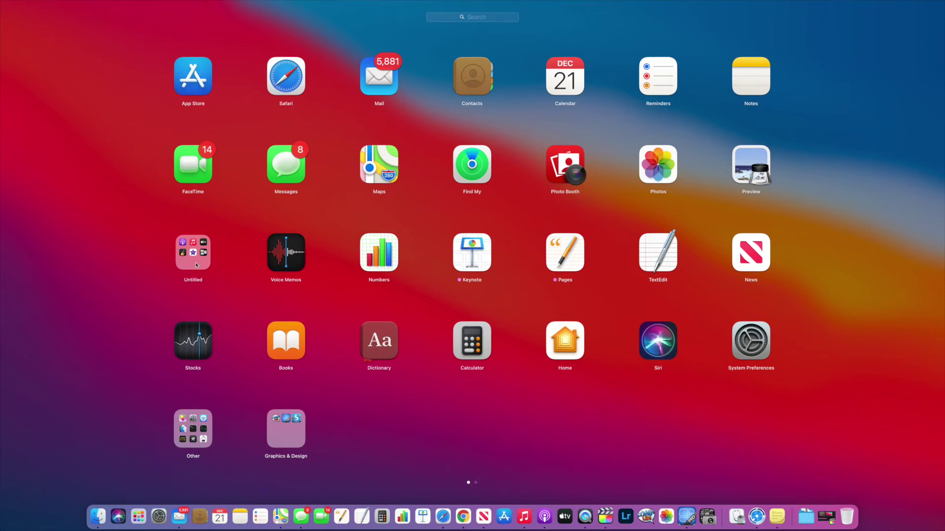
Move Reminders beside Photos and add Books, Dictionary and Home to the Untitled folder
{"action": "left_click_drag", "start_coordinate": [659, 77], "coordinate": [643, 176]}
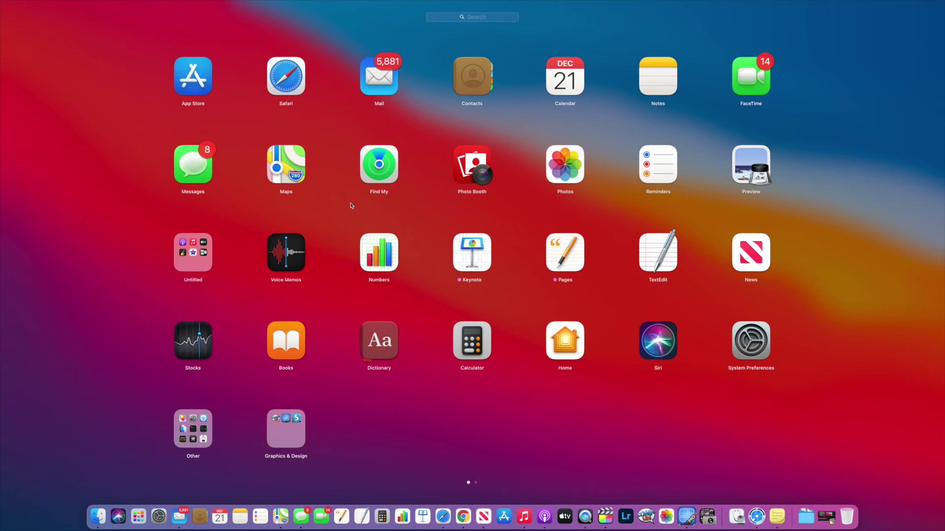
{"action": "left_click_drag", "start_coordinate": [278, 343], "coordinate": [201, 267]}
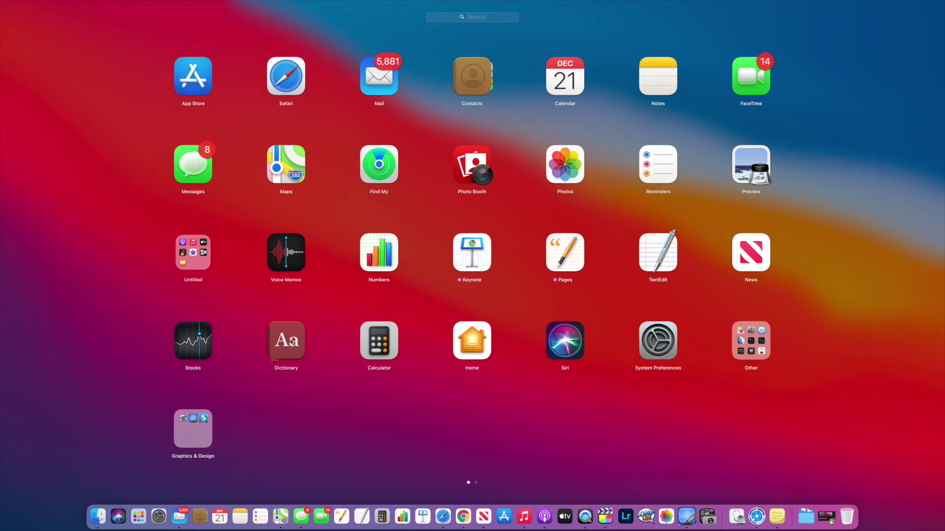
{"action": "left_click_drag", "start_coordinate": [292, 343], "coordinate": [202, 261]}
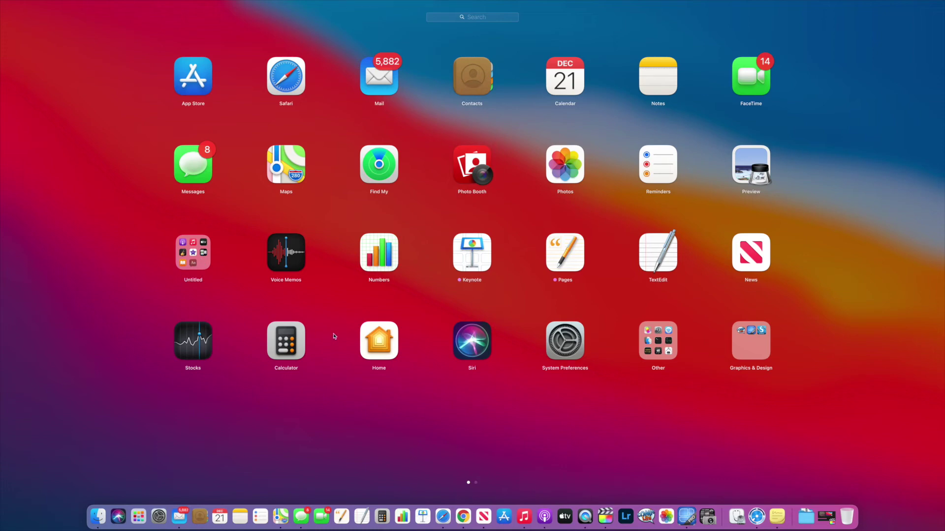
{"action": "left_click_drag", "start_coordinate": [381, 343], "coordinate": [211, 261]}
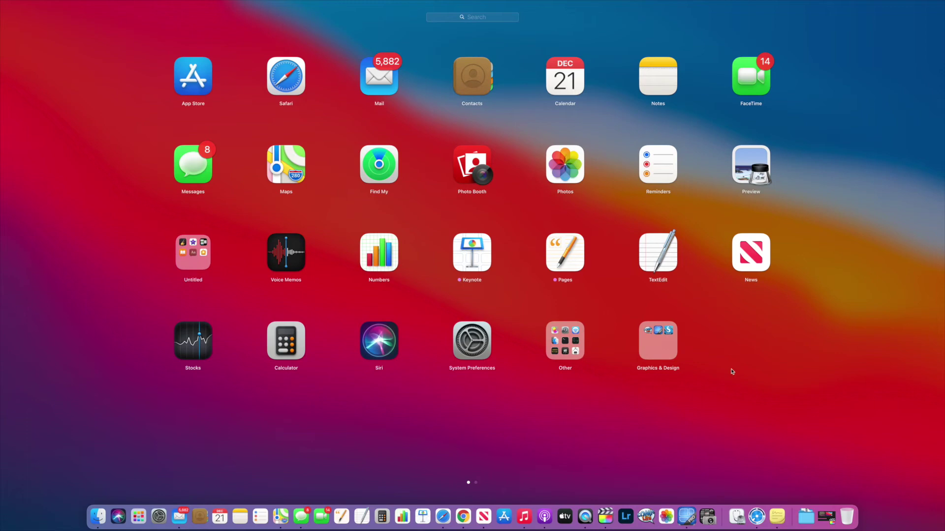
Bring Final Cut Pro, Image Capture, QuickTime Player and Adobe Lightroom from page two onto page one
{"action": "scroll", "coordinate": [734, 344], "scroll_direction": "right", "scroll_amount": 5}
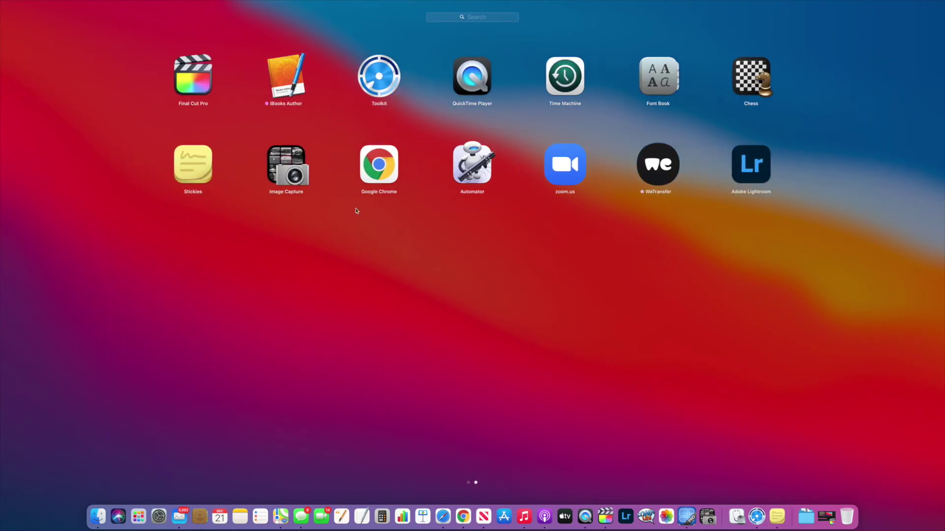
{"action": "left_click_drag", "start_coordinate": [192, 82], "coordinate": [7, 169]}
{"action": "left_click_drag", "start_coordinate": [195, 165], "coordinate": [177, 246]}
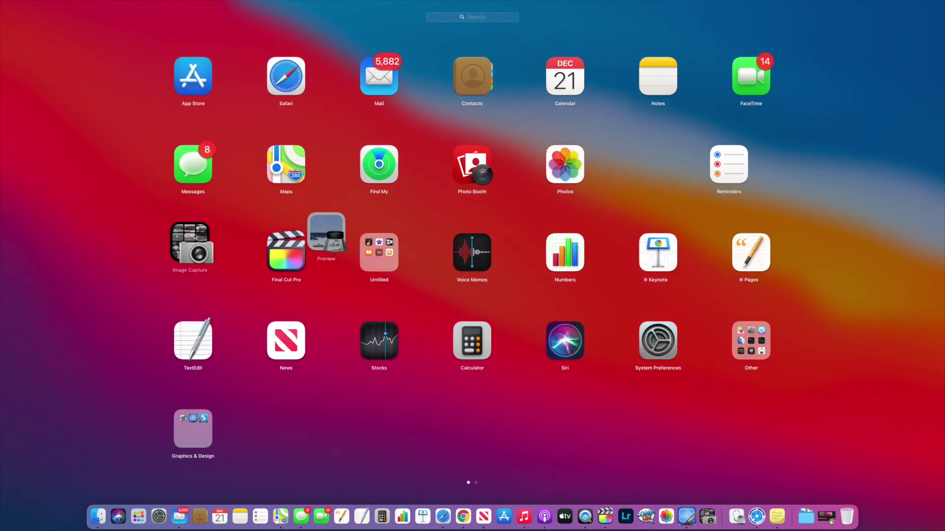
{"action": "scroll", "coordinate": [468, 139], "scroll_direction": "right", "scroll_amount": 3}
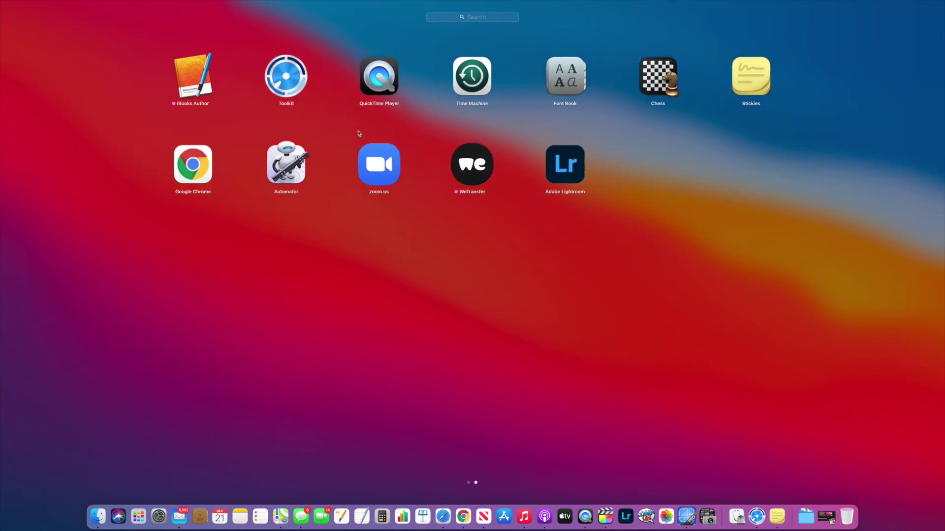
{"action": "left_click_drag", "start_coordinate": [374, 97], "coordinate": [233, 290]}
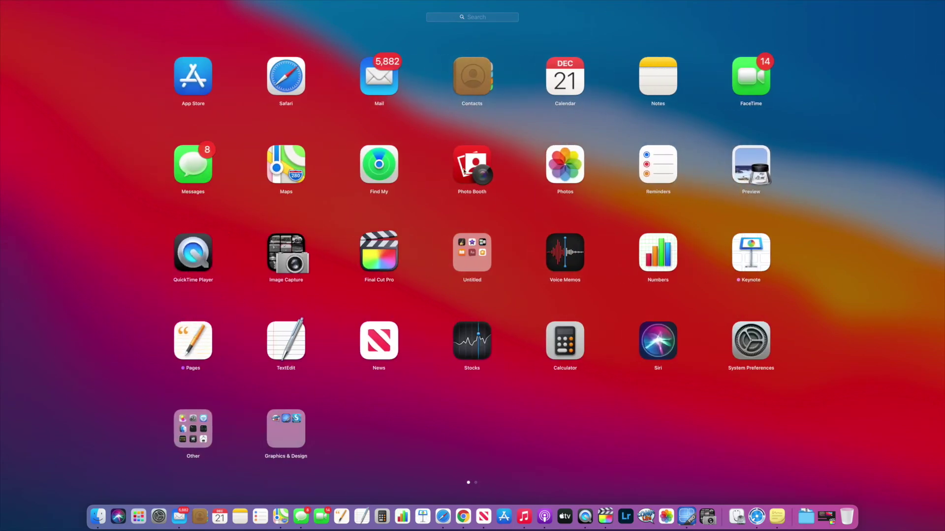
{"action": "scroll", "coordinate": [489, 154], "scroll_direction": "right", "scroll_amount": 3}
{"action": "left_click_drag", "start_coordinate": [475, 167], "coordinate": [199, 261]}
Bring Google Chrome, iBooks Author, WeTransfer, Time Machine and Font Book over, placing Time Machine beside Voice Memos
{"action": "scroll", "coordinate": [246, 242], "scroll_direction": "right", "scroll_amount": 3}
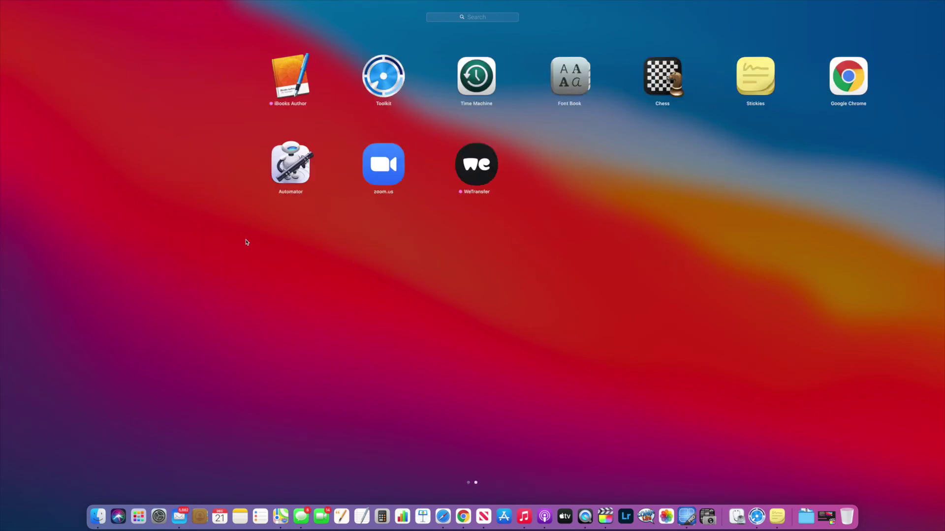
{"action": "left_click_drag", "start_coordinate": [751, 76], "coordinate": [1, 245]}
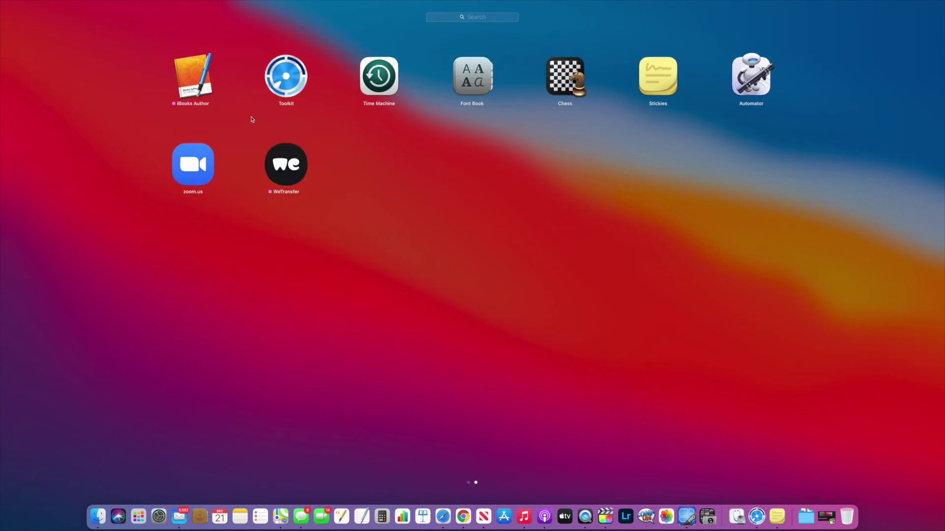
{"action": "left_click_drag", "start_coordinate": [189, 79], "coordinate": [196, 340]}
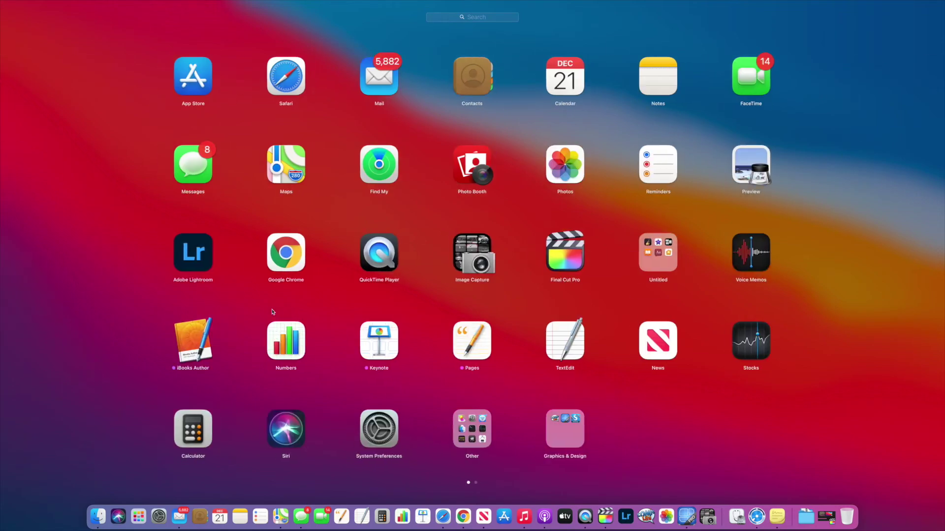
{"action": "scroll", "coordinate": [482, 81], "scroll_direction": "right", "scroll_amount": 3}
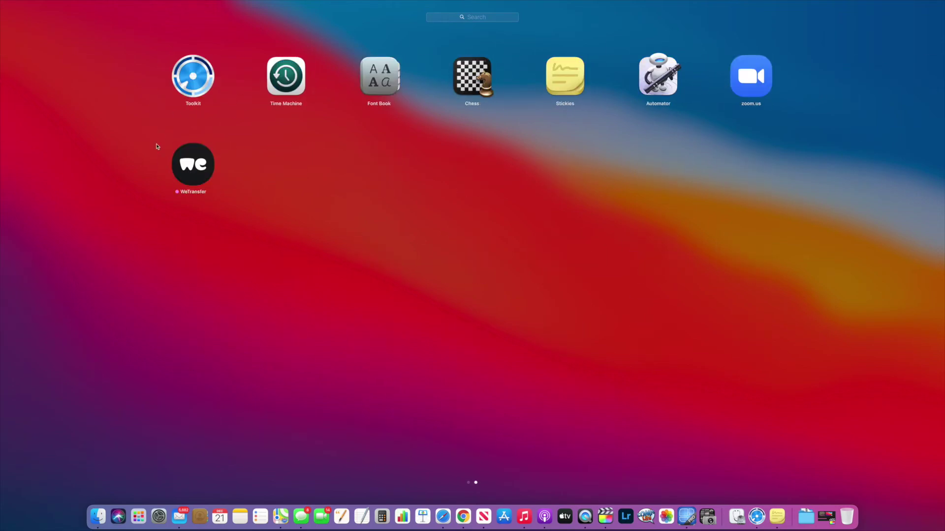
{"action": "left_click_drag", "start_coordinate": [202, 167], "coordinate": [241, 257]}
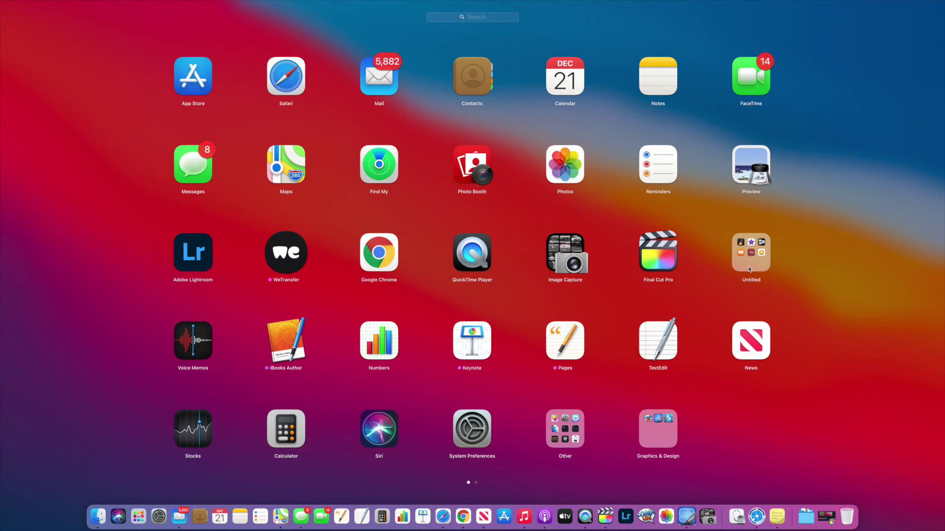
{"action": "scroll", "coordinate": [750, 269], "scroll_direction": "right", "scroll_amount": 3}
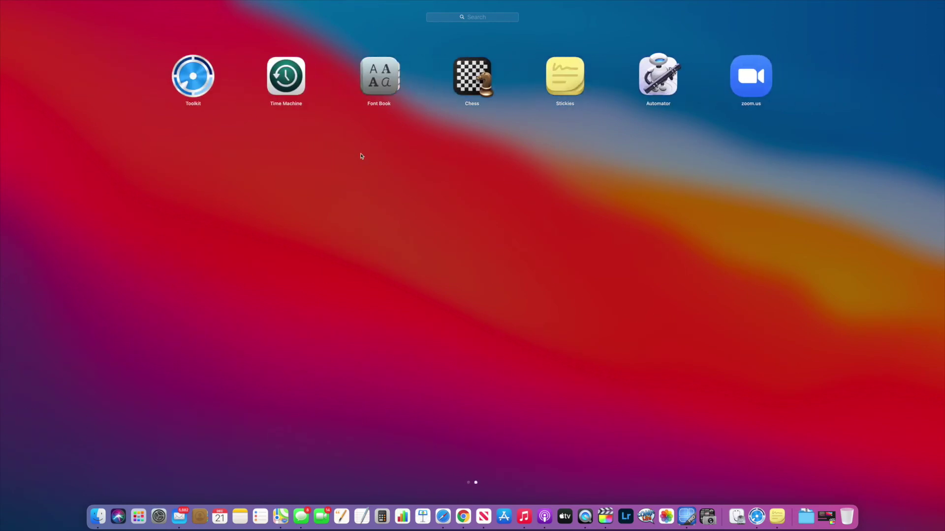
{"action": "left_click_drag", "start_coordinate": [284, 79], "coordinate": [327, 273]}
{"action": "scroll", "coordinate": [389, 106], "scroll_direction": "right", "scroll_amount": 3}
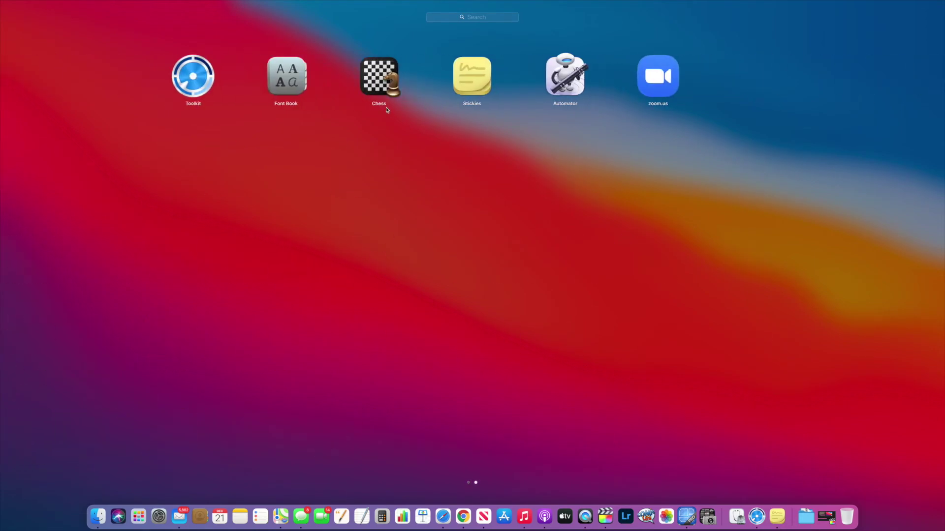
{"action": "left_click_drag", "start_coordinate": [293, 91], "coordinate": [212, 343]}
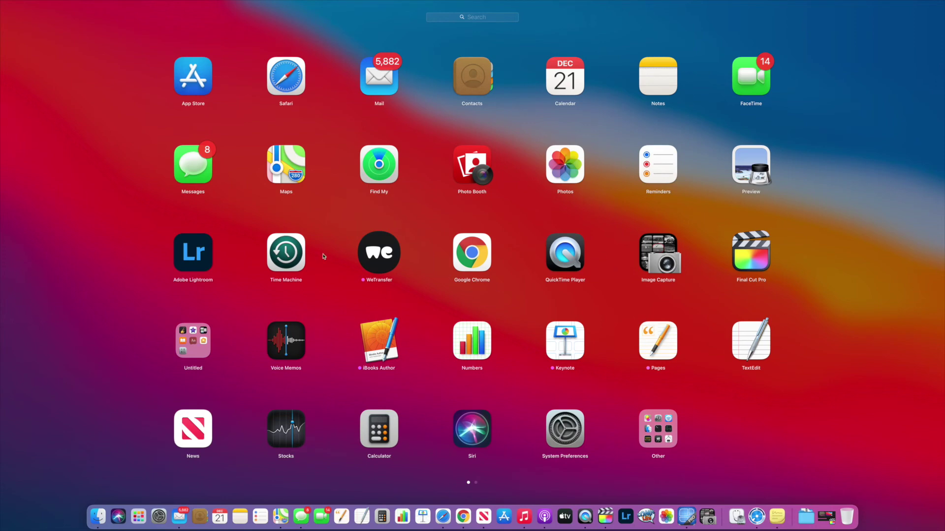
{"action": "left_click_drag", "start_coordinate": [295, 256], "coordinate": [278, 342]}
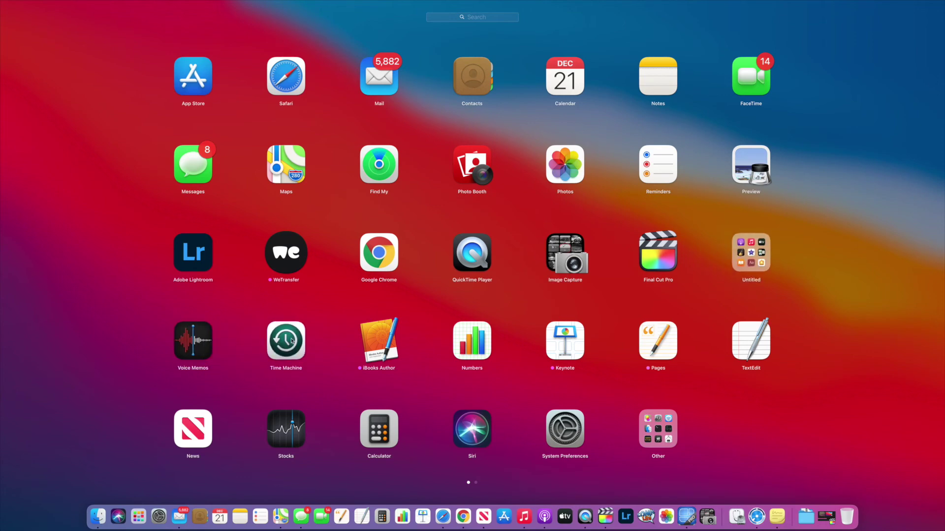
Rename the Untitled folder to 'Apple Apps' and close it back to the grid
{"action": "left_click", "coordinate": [757, 258]}
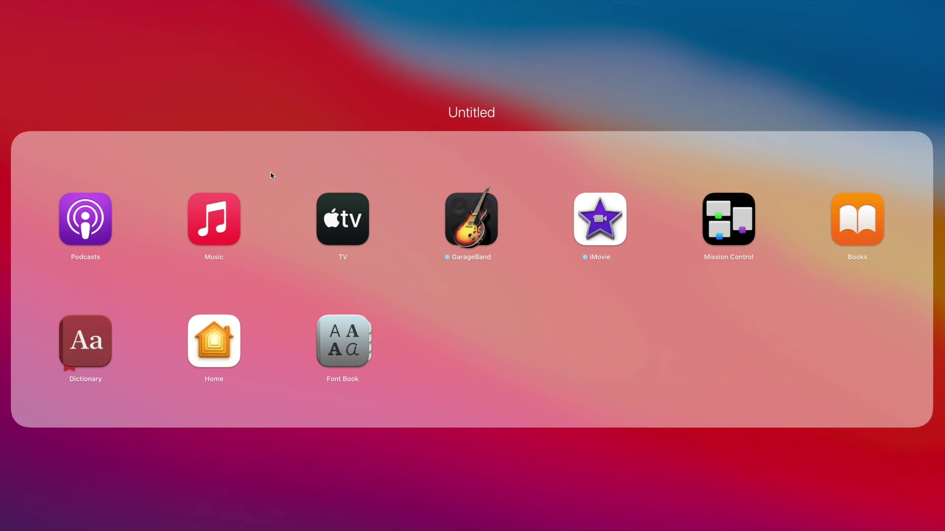
{"action": "left_click", "coordinate": [465, 114]}
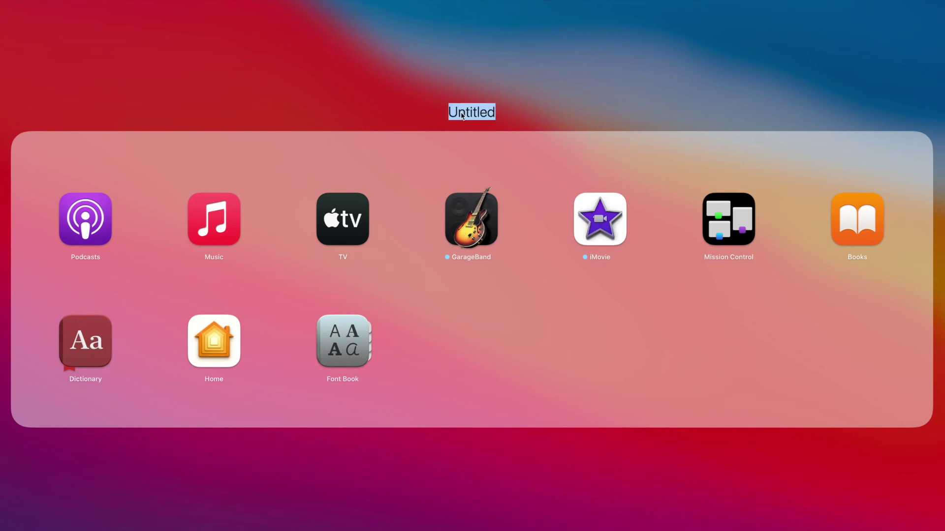
{"action": "type", "text": "Apple"}
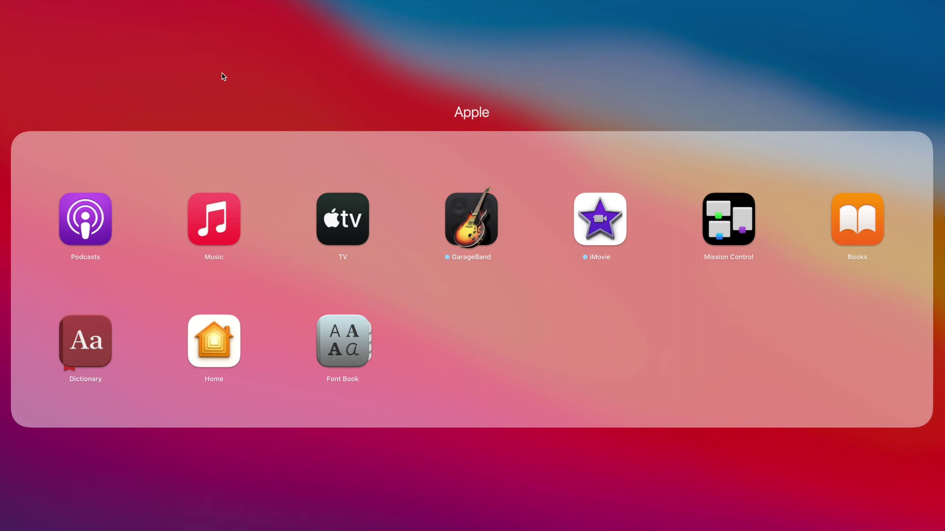
{"action": "type", "text": " A"}
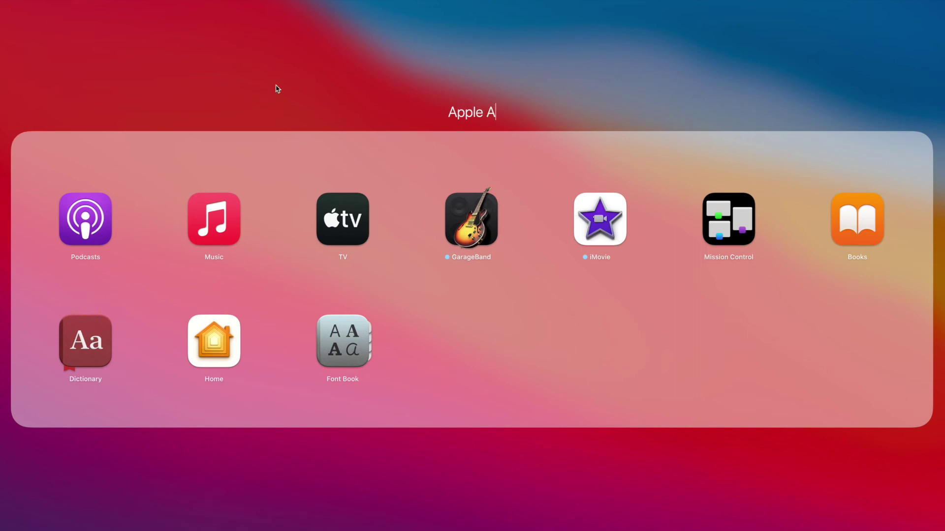
{"action": "type", "text": "pps"}
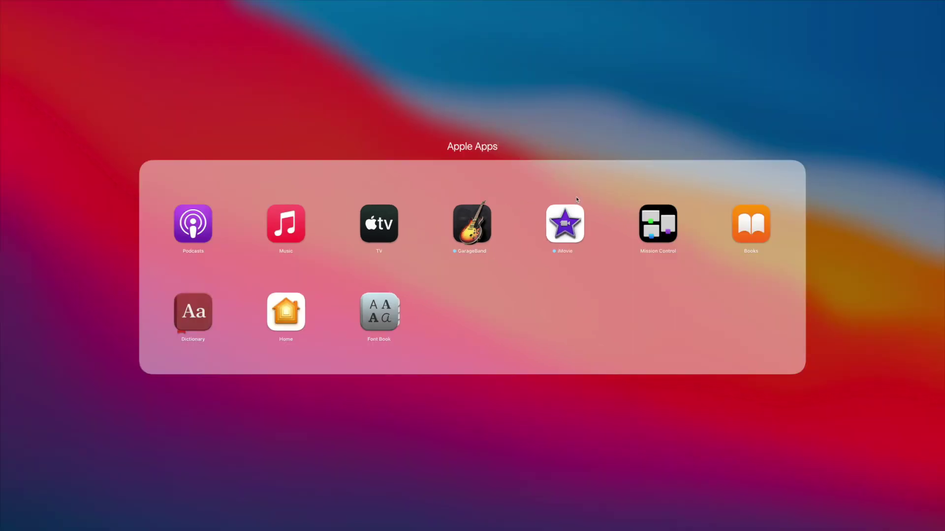
{"action": "left_click", "coordinate": [648, 102]}
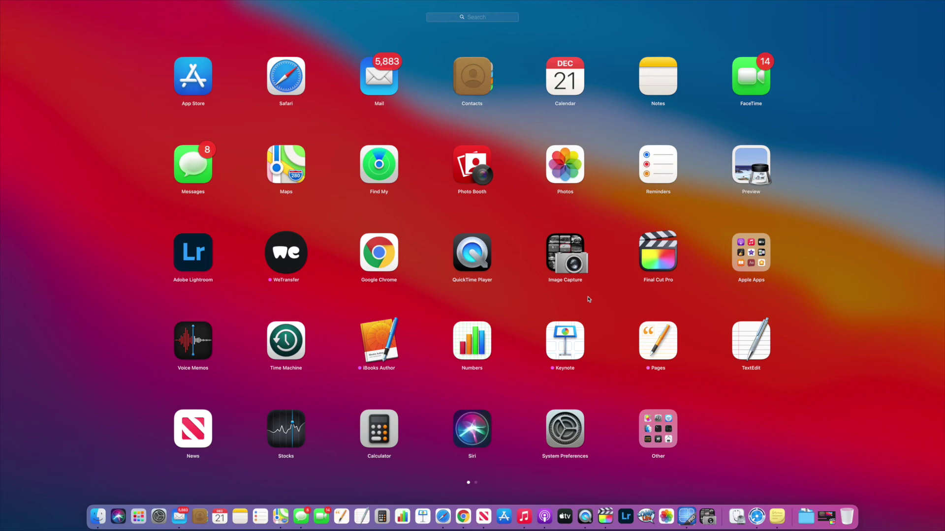
Line up QuickTime Player, Image Capture, Final Cut Pro and Preview in row 3; move Apple Apps and Other to row 2
{"action": "left_click_drag", "start_coordinate": [472, 253], "coordinate": [328, 261]}
{"action": "left_click_drag", "start_coordinate": [565, 252], "coordinate": [380, 253]}
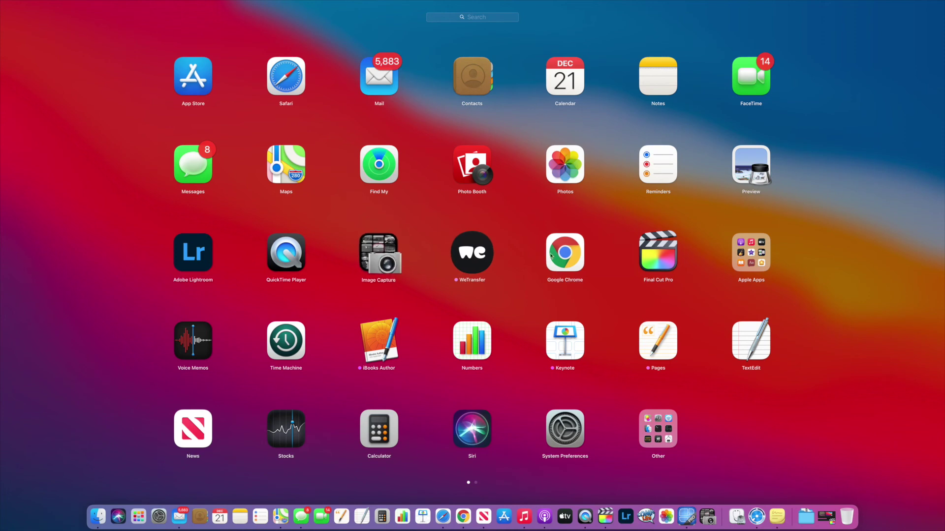
{"action": "left_click_drag", "start_coordinate": [666, 254], "coordinate": [472, 255]}
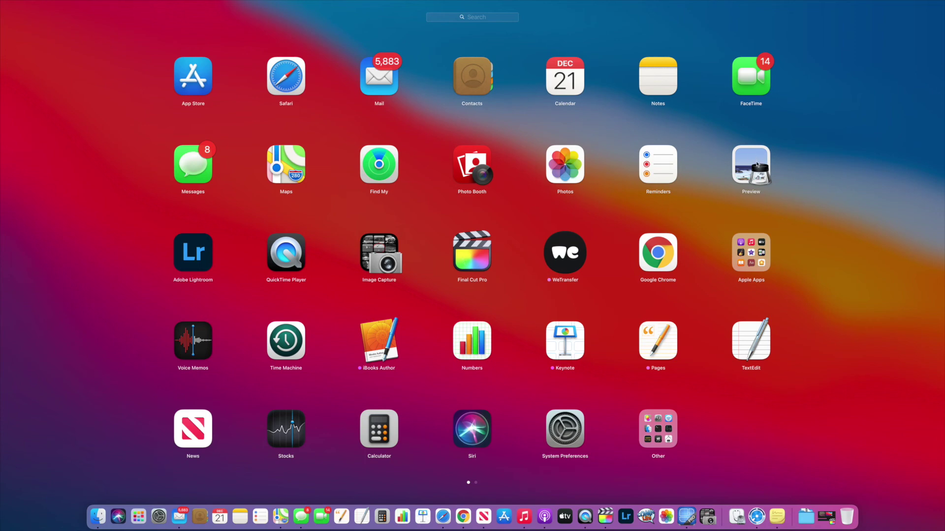
{"action": "left_click_drag", "start_coordinate": [756, 162], "coordinate": [487, 246]}
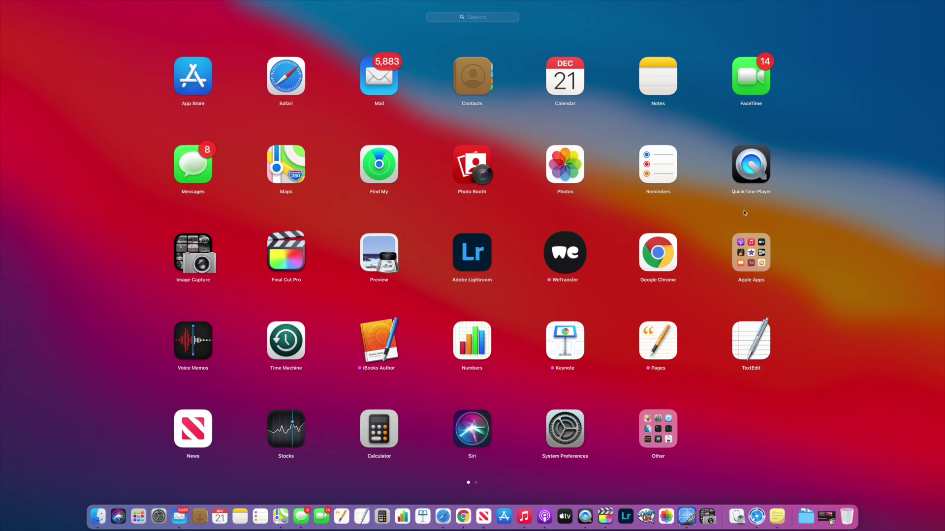
{"action": "left_click_drag", "start_coordinate": [741, 251], "coordinate": [741, 171]}
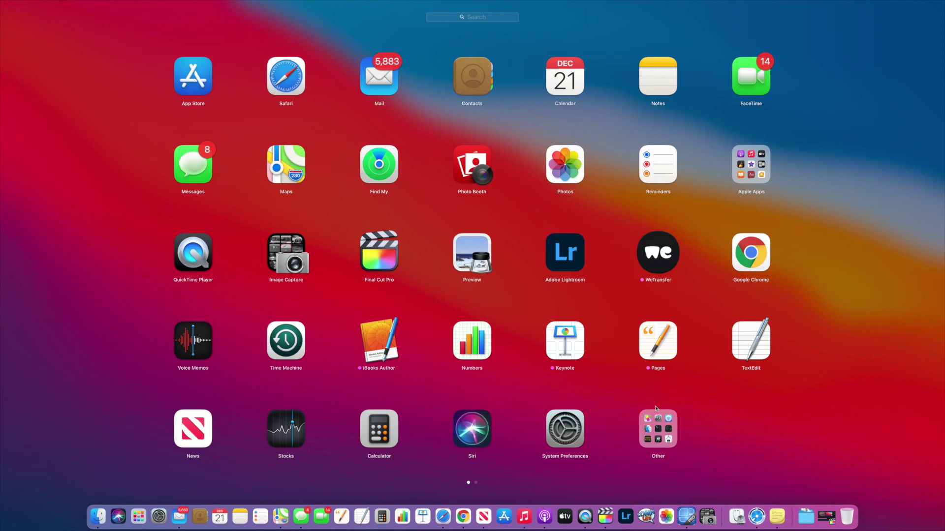
{"action": "left_click_drag", "start_coordinate": [652, 429], "coordinate": [627, 172]}
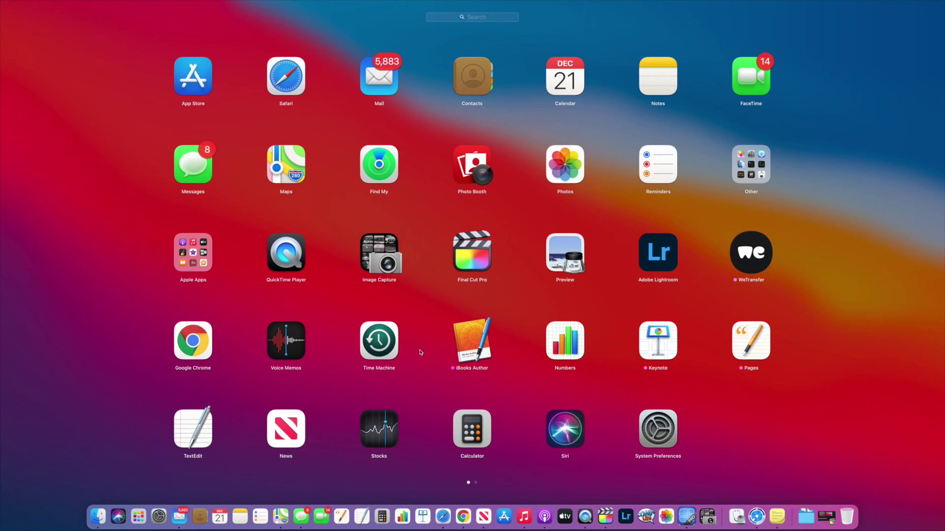
Put Chrome after Safari, FaceTime beside Messages, Notes last, and bring Graphics & Design onto page one
{"action": "left_click_drag", "start_coordinate": [196, 338], "coordinate": [336, 82]}
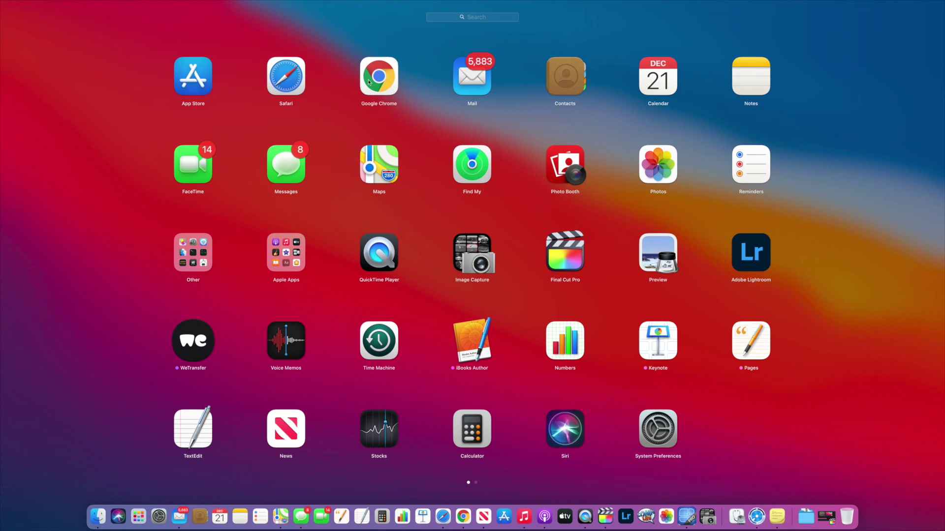
{"action": "left_click_drag", "start_coordinate": [754, 78], "coordinate": [748, 429]}
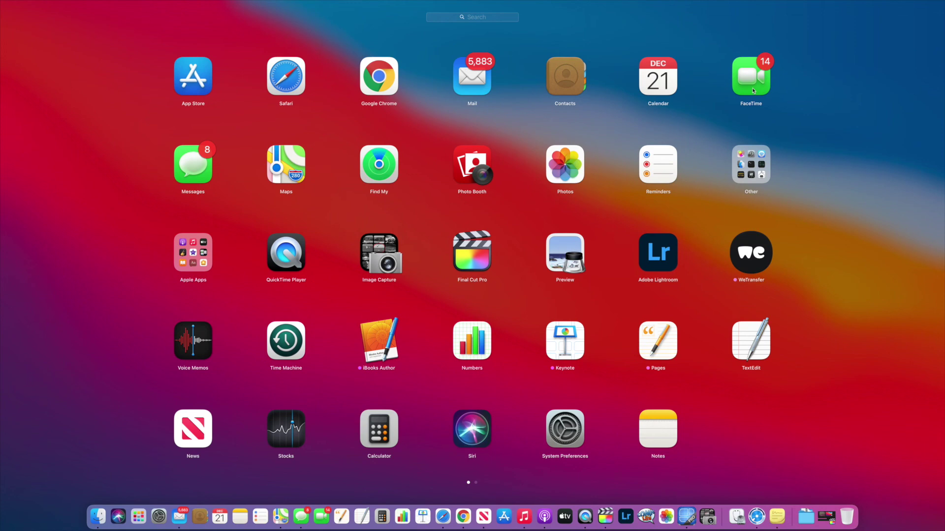
{"action": "left_click_drag", "start_coordinate": [752, 86], "coordinate": [236, 81]}
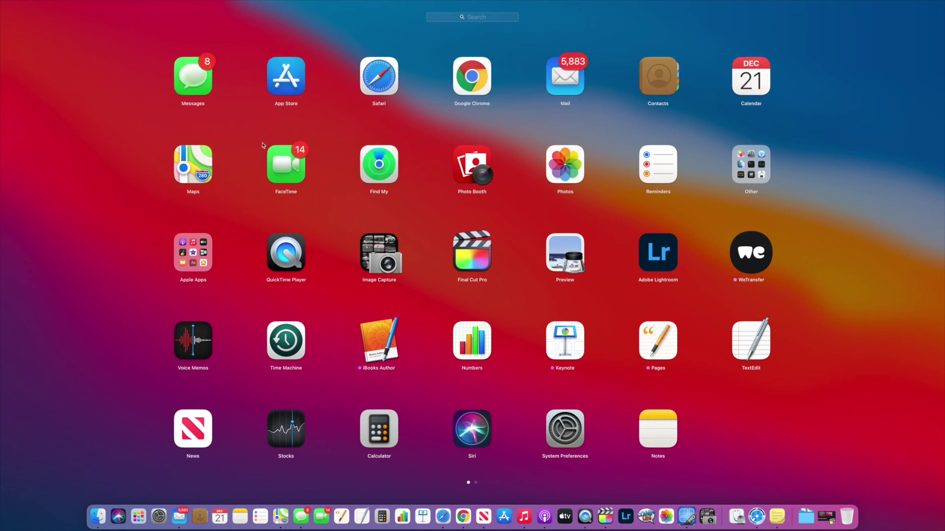
{"action": "left_click_drag", "start_coordinate": [265, 146], "coordinate": [302, 77]}
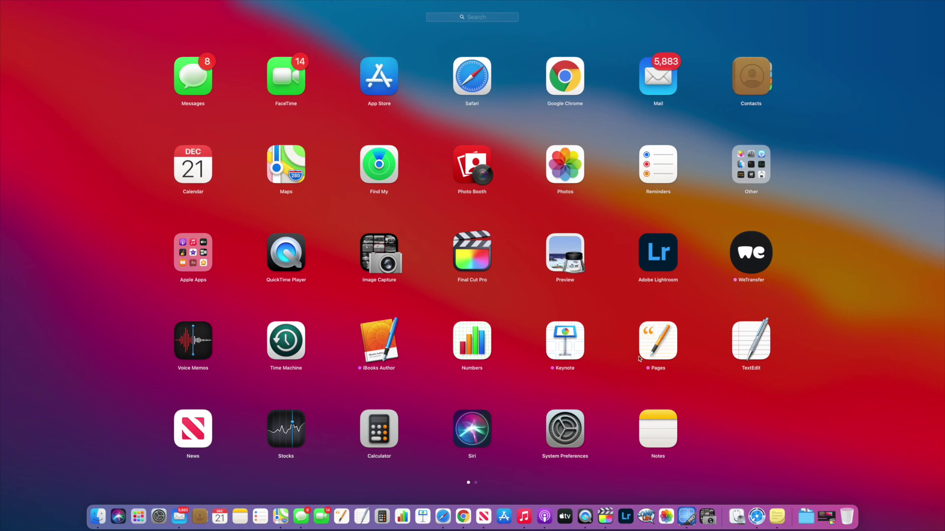
{"action": "scroll", "coordinate": [640, 358], "scroll_direction": "right", "scroll_amount": 5}
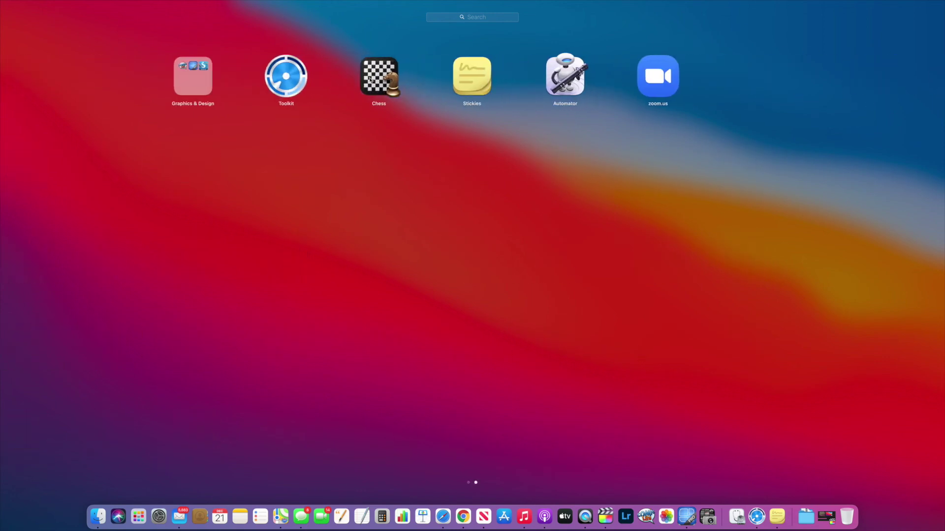
{"action": "left_click_drag", "start_coordinate": [192, 82], "coordinate": [723, 256]}
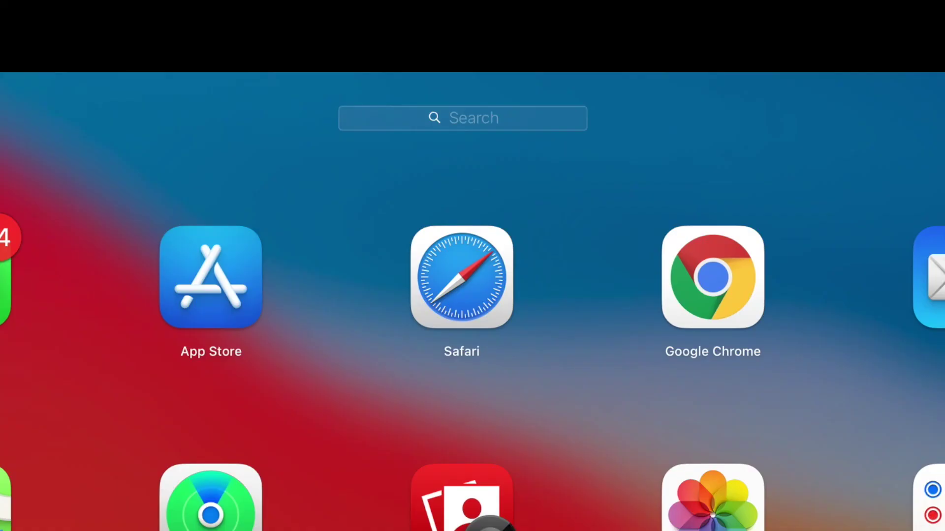
Search Launchpad for 'Final' to find Final Cut Pro, then clear the search field
{"action": "left_click", "coordinate": [472, 115]}
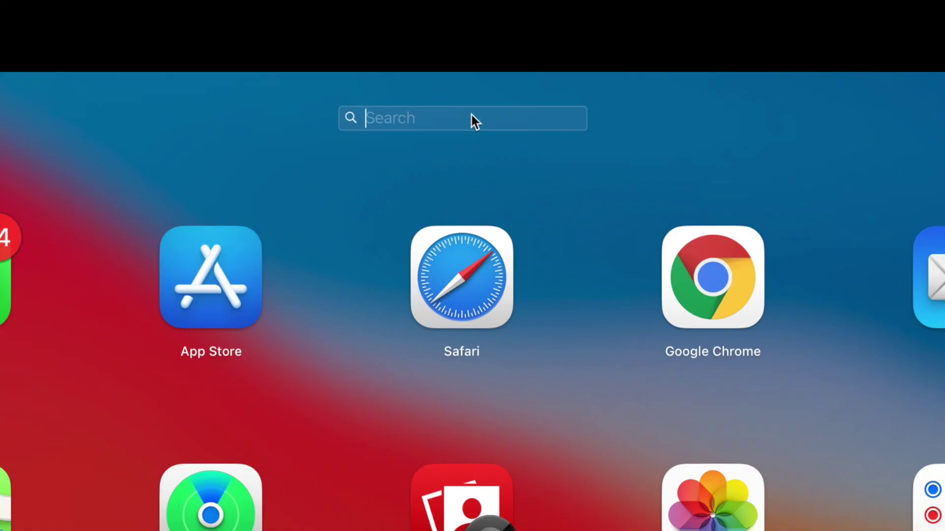
{"action": "type", "text": "Final"}
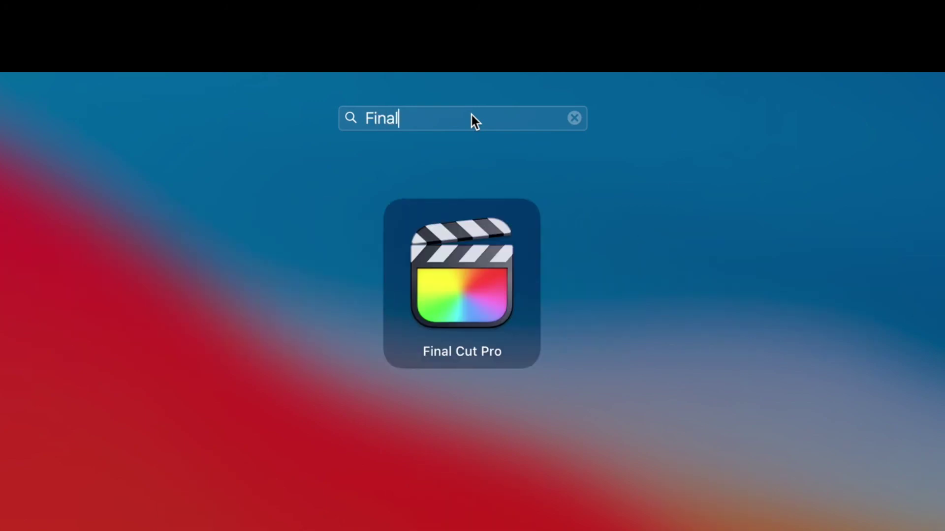
{"action": "key", "text": "BackSpace"}
{"action": "key", "text": "BackSpace"}
{"action": "key", "text": "BackSpace"}
{"action": "key", "text": "BackSpace"}
{"action": "key", "text": "BackSpace"}
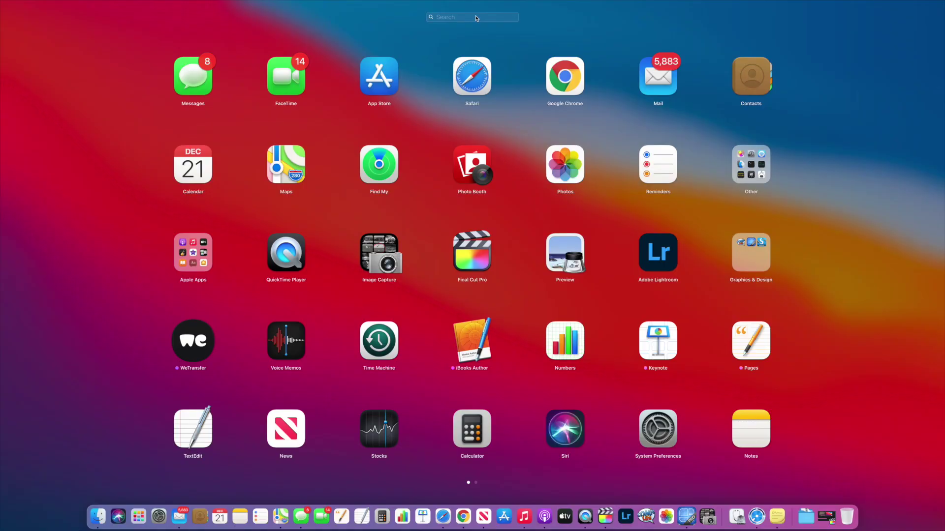